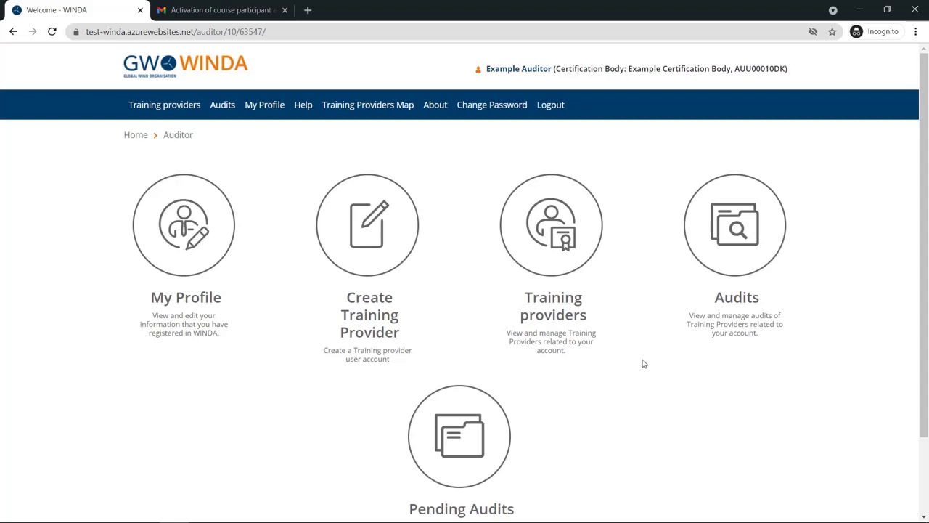
# Start a new training provider form for Example Training Company and review its fields
pyautogui.click(385, 226)
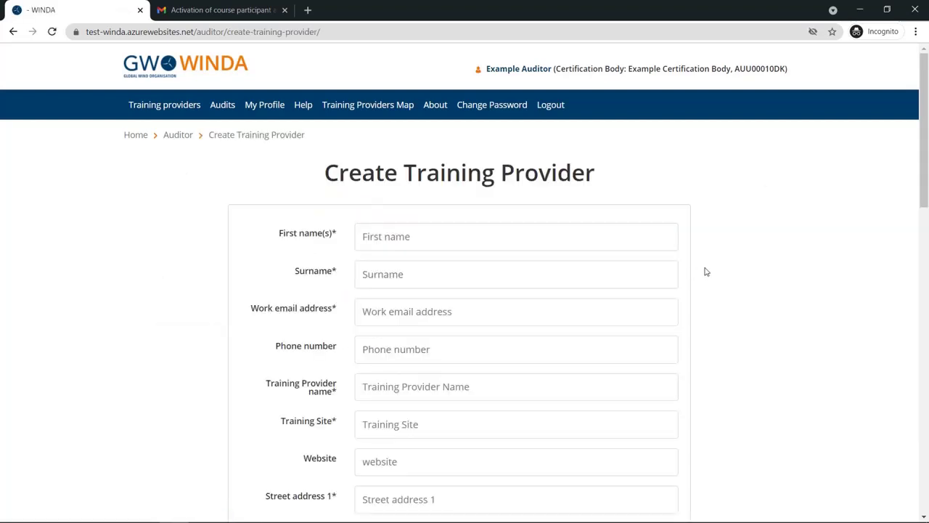
pyautogui.scroll(-1, 704, 272)
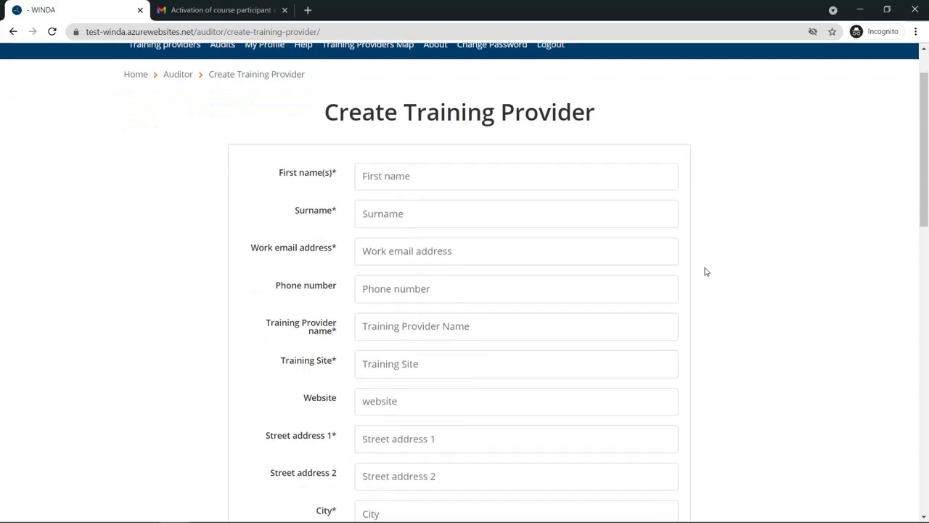
pyautogui.scroll(-1, 705, 272)
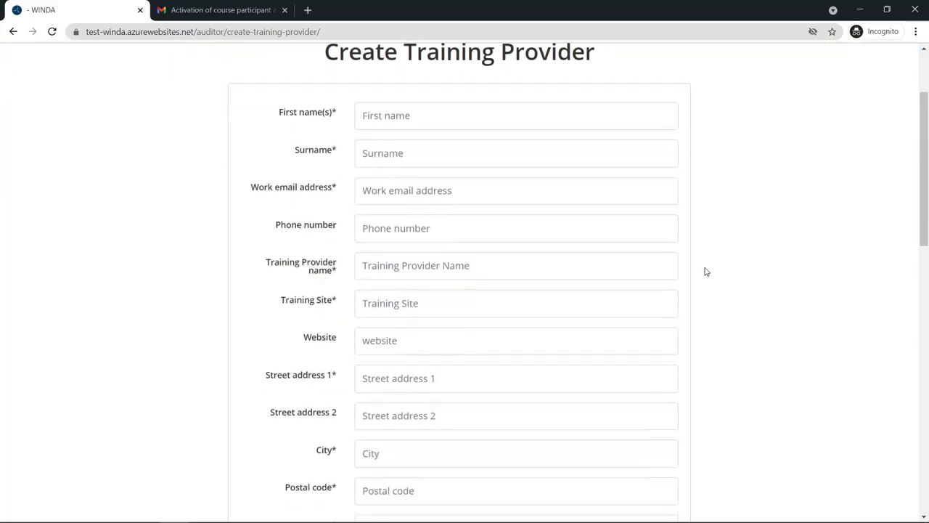
pyautogui.scroll(-1, 705, 271)
pyautogui.scroll(-1, 705, 272)
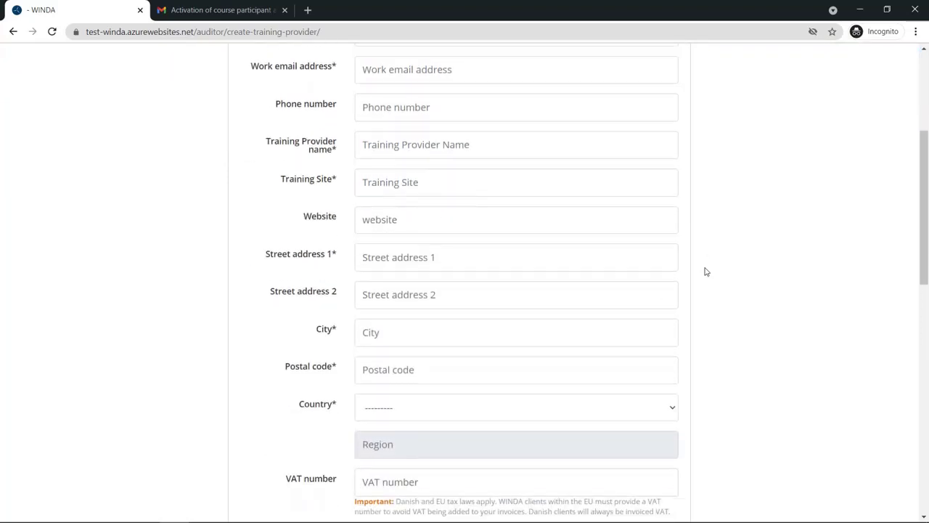
pyautogui.scroll(-1, 705, 271)
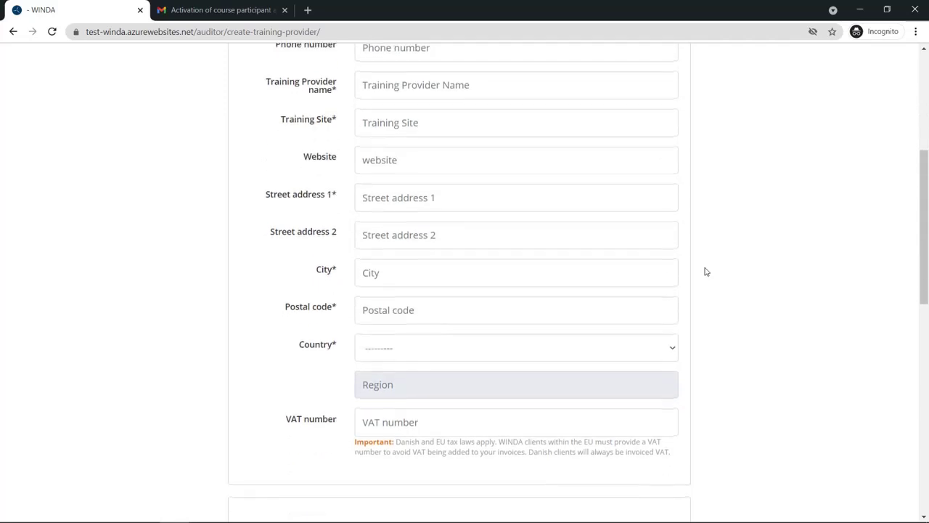
pyautogui.scroll(4, 704, 272)
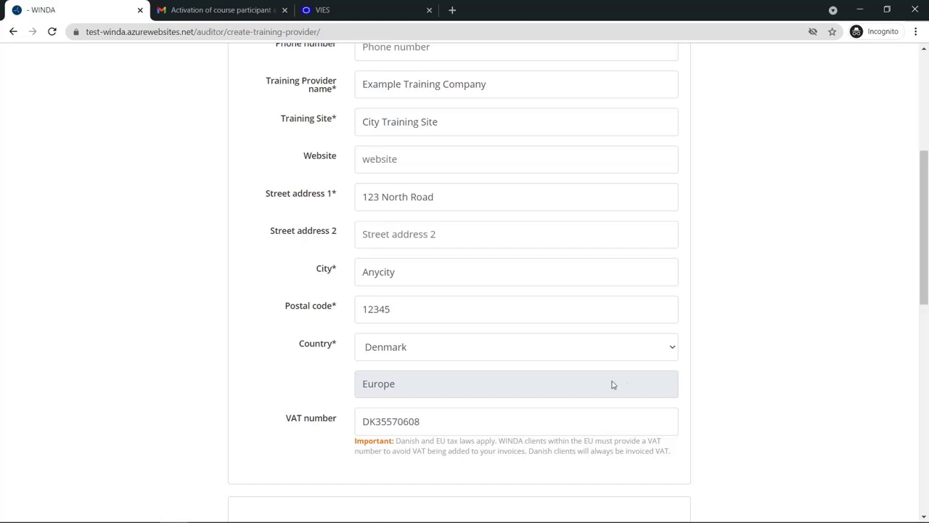
# Delete the stray space in the DK-prefixed VAT number so the format error clears
pyautogui.click(378, 422)
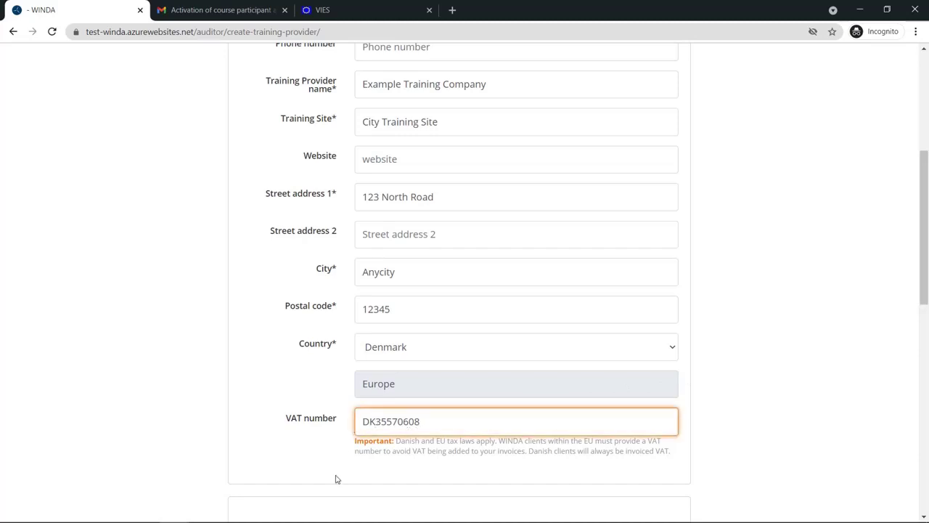
pyautogui.click(379, 422)
pyautogui.press('BackSpace')
pyautogui.click(288, 460)
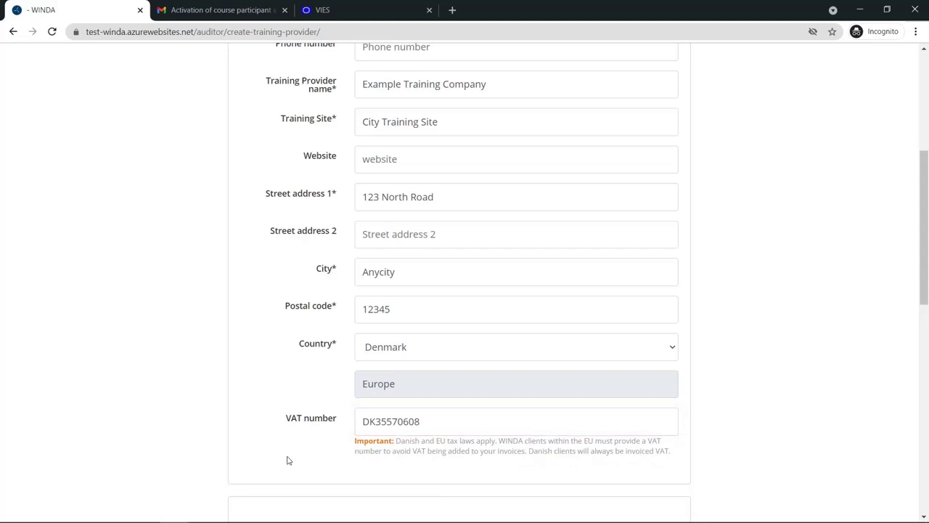
pyautogui.scroll(-6, 287, 460)
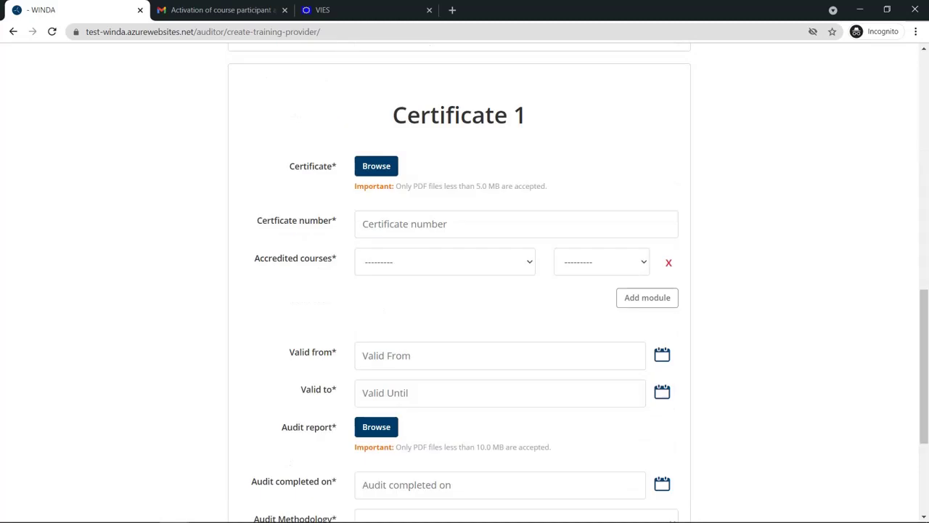
# Attach BST Certificate.pdf under Certificate 1 and enter certificate number No. 12345
pyautogui.click(391, 166)
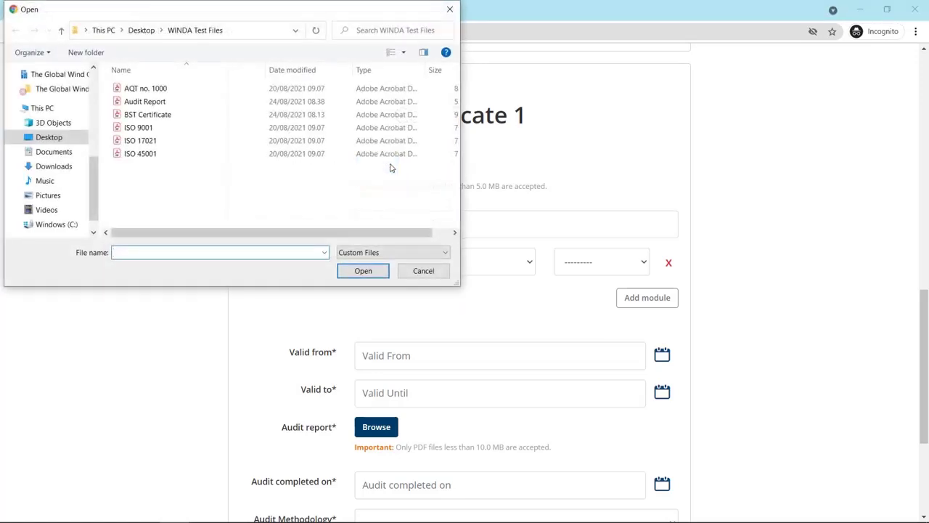
pyautogui.click(159, 115)
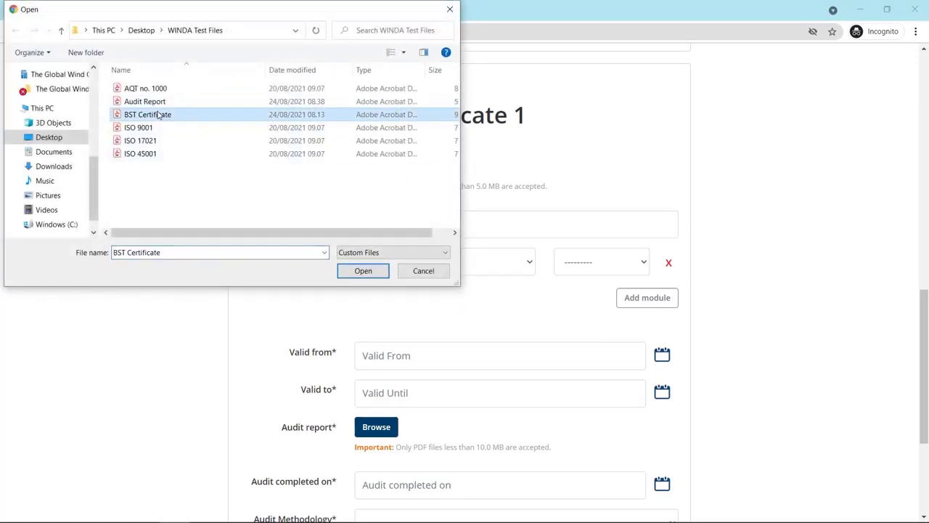
pyautogui.click(362, 271)
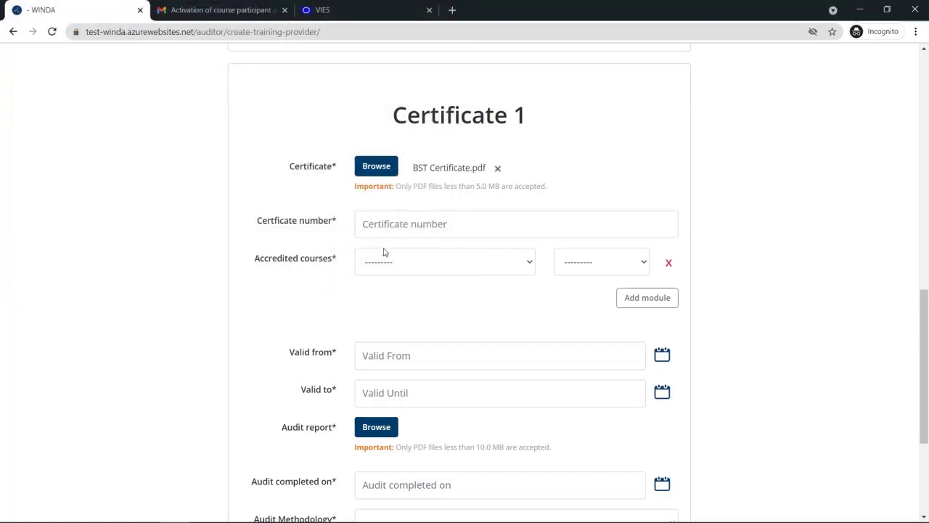
pyautogui.click(390, 226)
pyautogui.write('No. ')
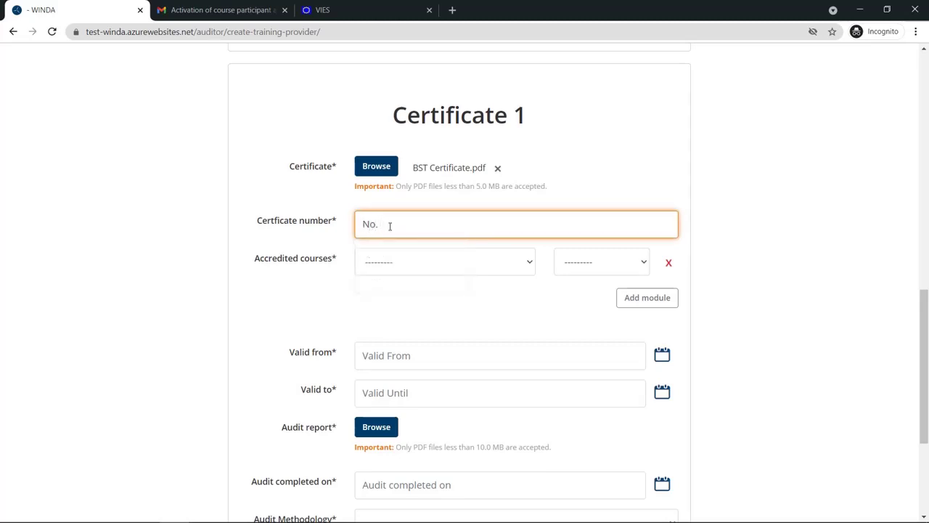
pyautogui.write('12345')
# Add First Aid, First Aid Refresher and Fire Awareness as accredited courses at FIXED Training Facility
pyautogui.click(488, 318)
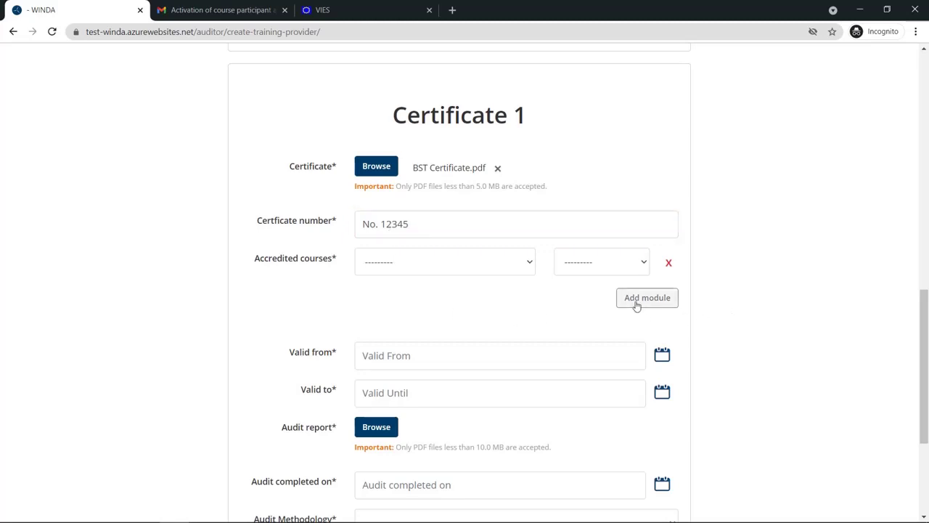
pyautogui.click(530, 262)
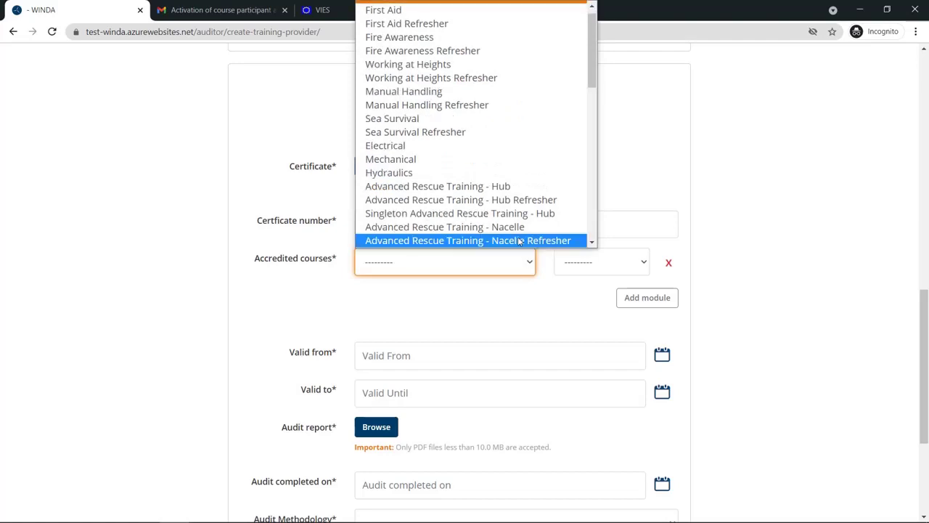
pyautogui.click(396, 16)
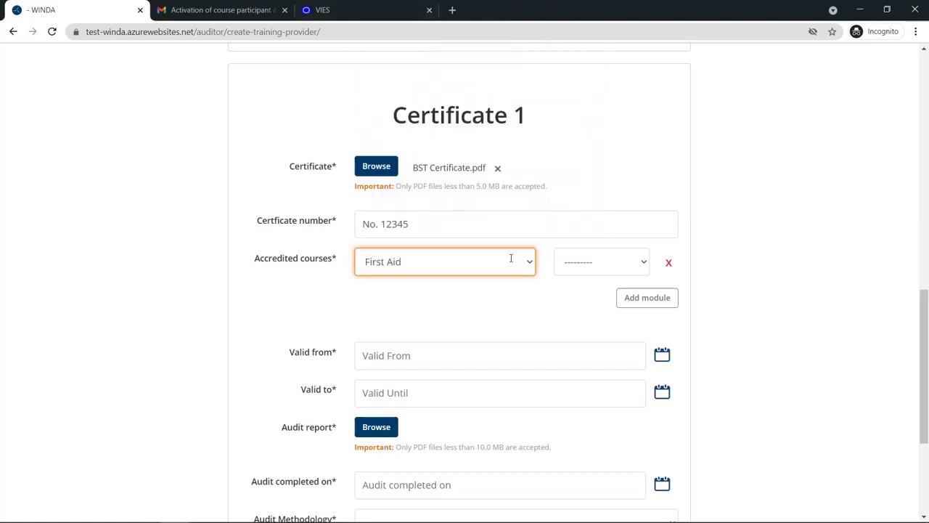
pyautogui.click(642, 266)
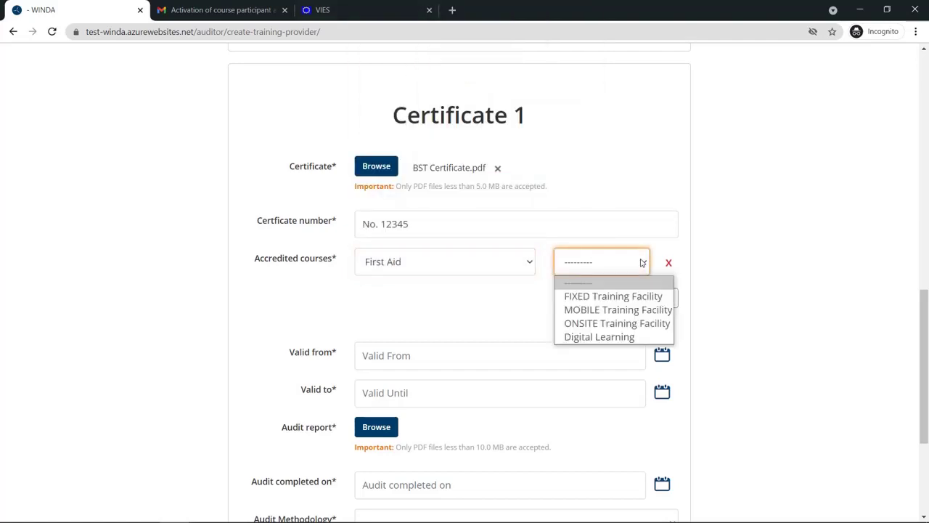
pyautogui.click(633, 297)
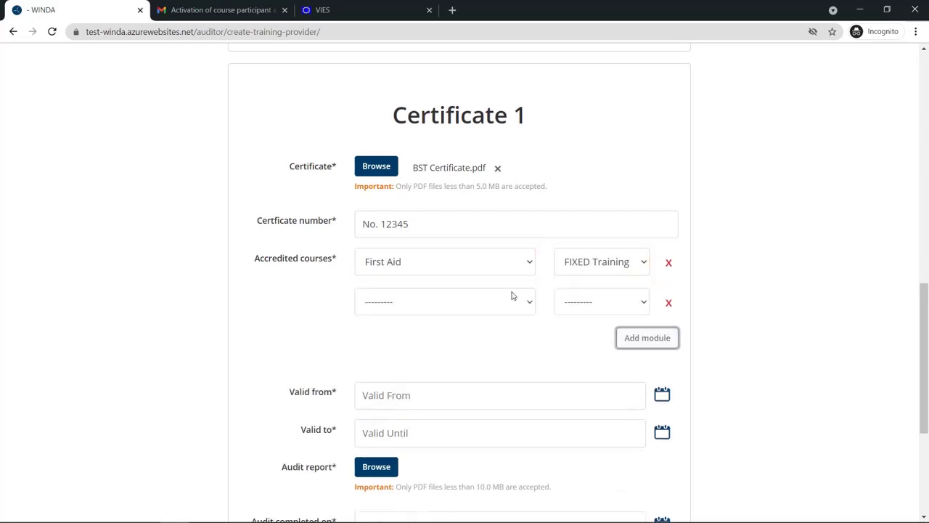
pyautogui.click(531, 305)
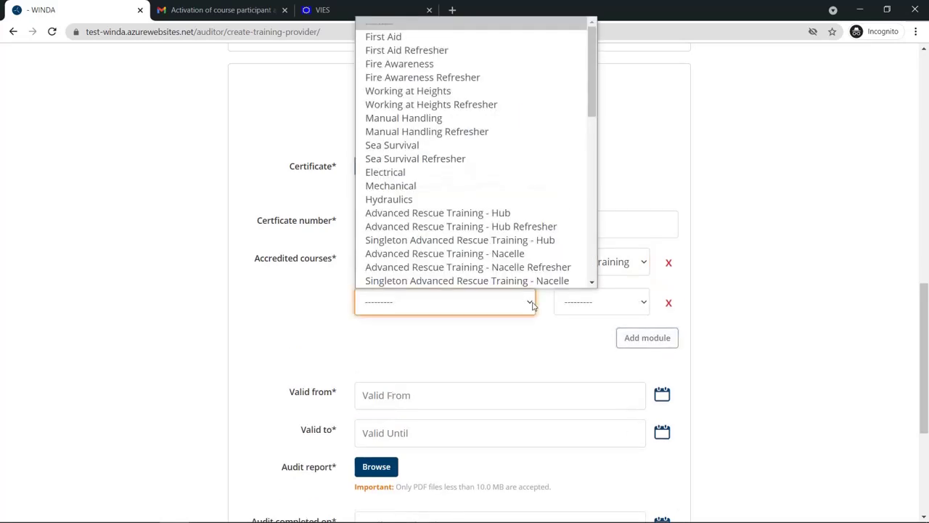
pyautogui.click(407, 51)
pyautogui.click(627, 309)
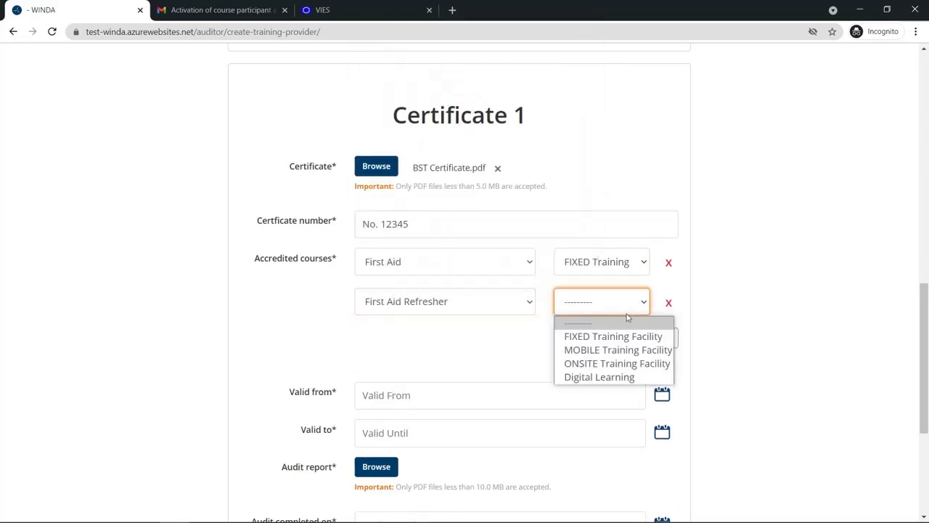
pyautogui.click(625, 336)
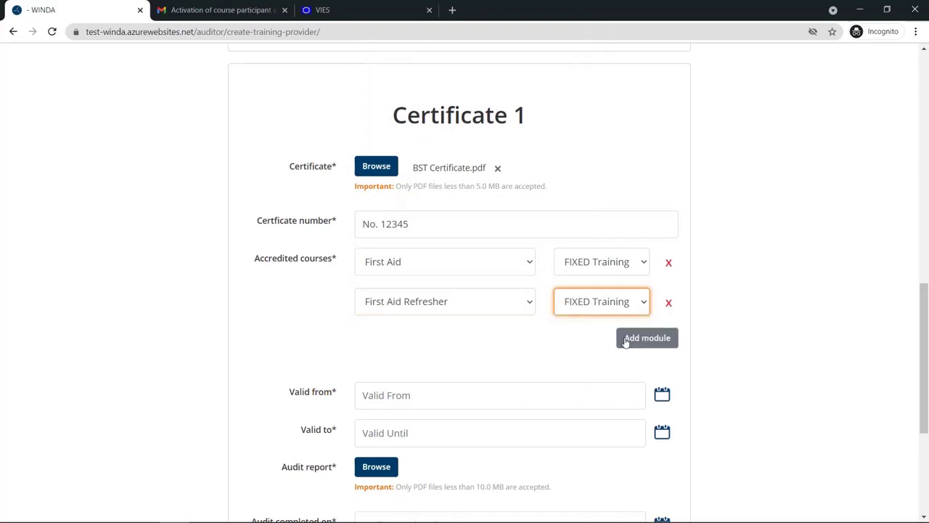
pyautogui.click(626, 339)
pyautogui.click(491, 347)
pyautogui.click(429, 104)
pyautogui.click(602, 347)
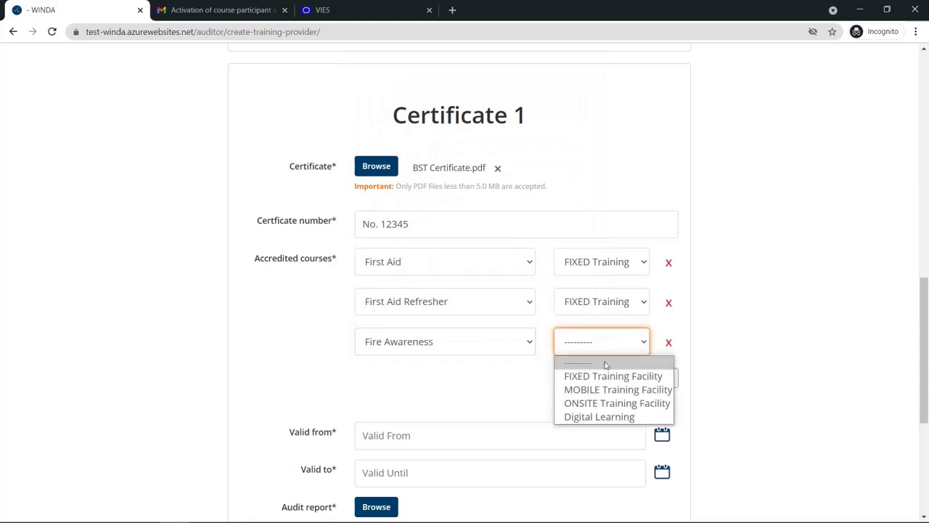
pyautogui.click(606, 378)
# Add Fire Awareness Refresher, Working at Heights and Working at Heights Refresher, each at FIXED Training Facility
pyautogui.click(647, 376)
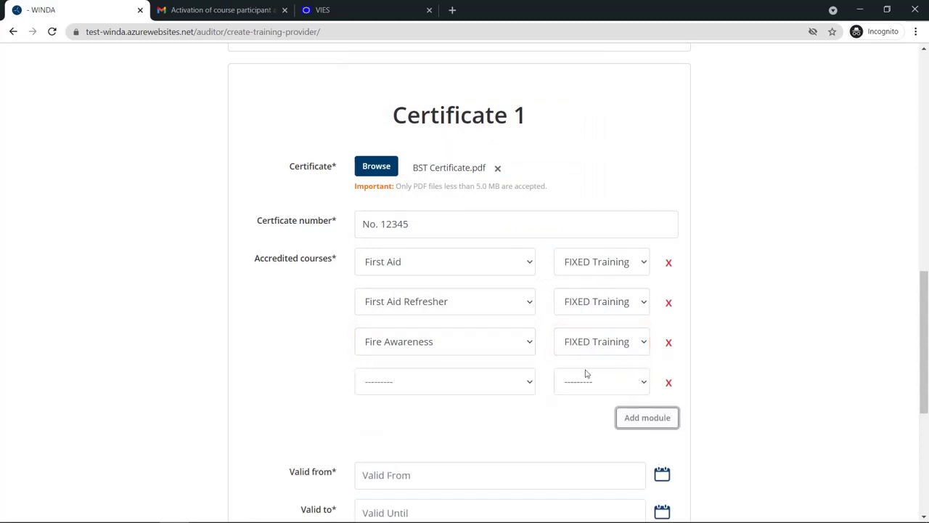
pyautogui.click(518, 379)
pyautogui.click(431, 157)
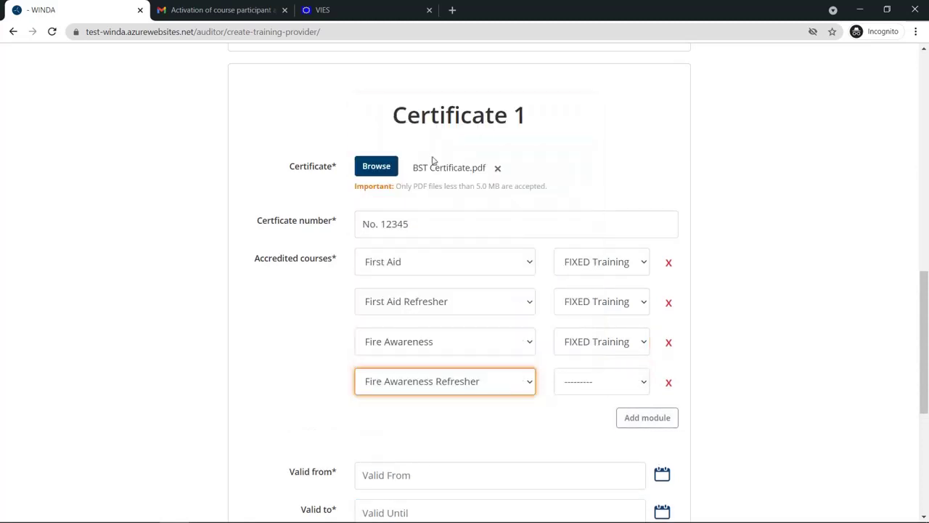
pyautogui.click(614, 381)
pyautogui.click(614, 416)
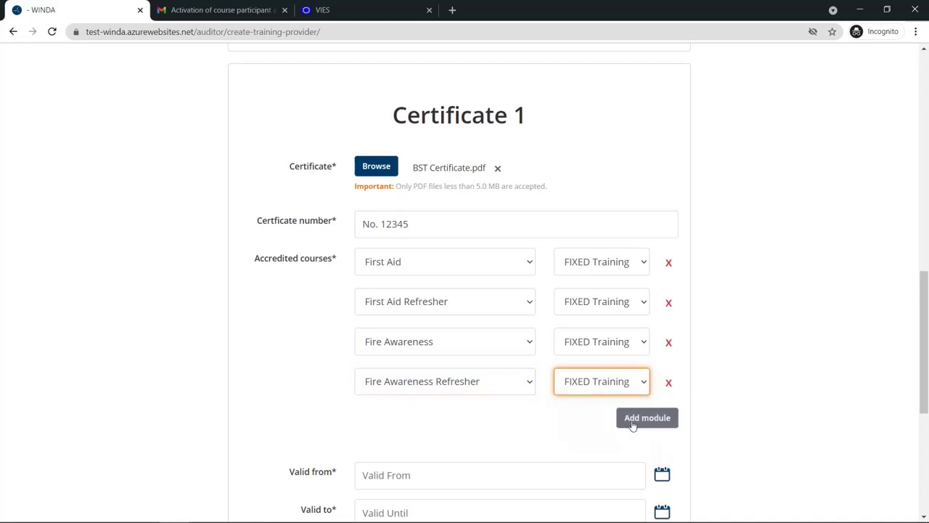
pyautogui.click(633, 421)
pyautogui.click(531, 422)
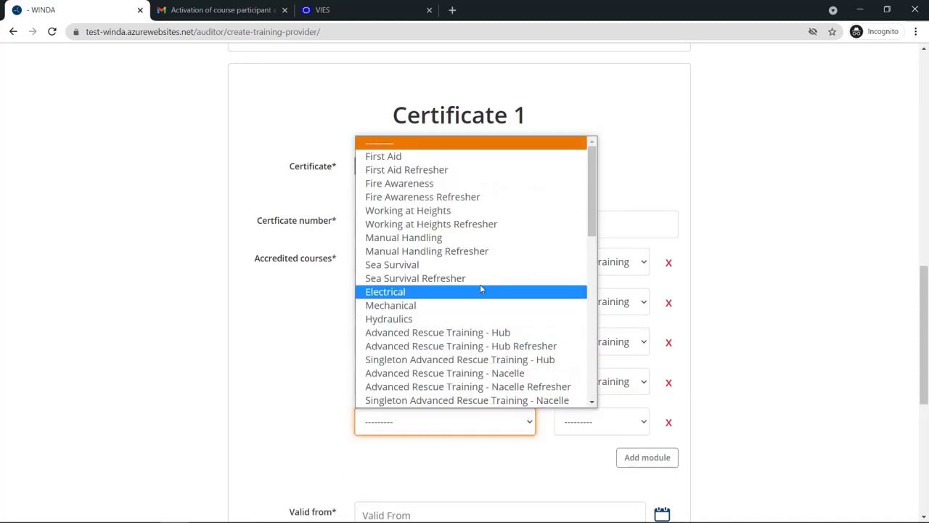
pyautogui.click(453, 212)
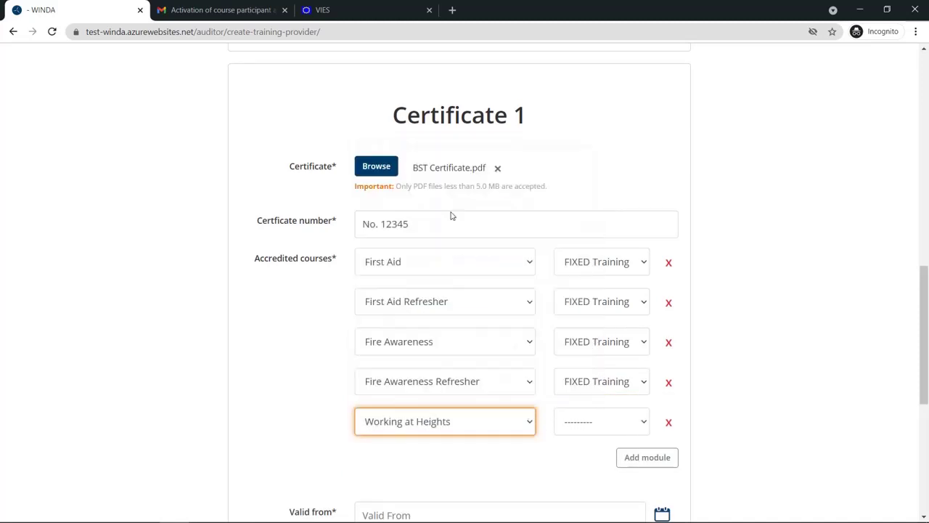
pyautogui.click(598, 429)
pyautogui.click(598, 454)
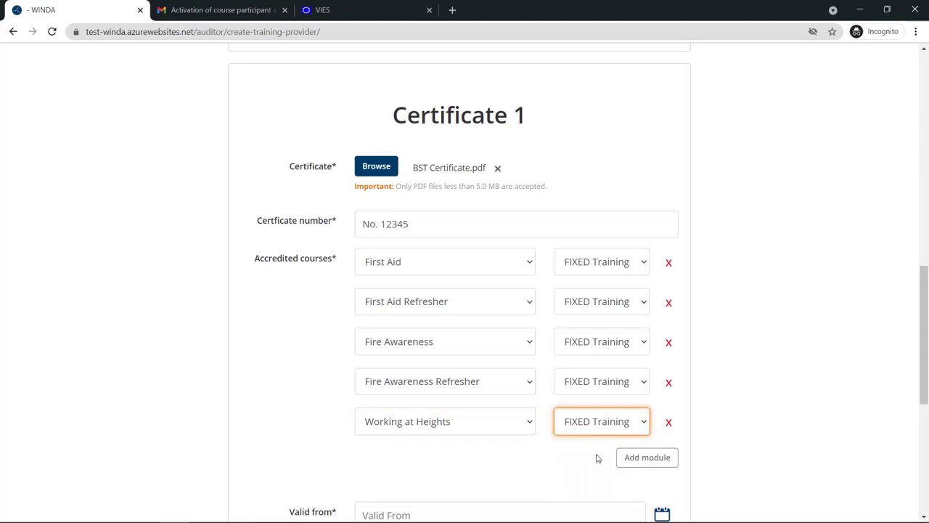
pyautogui.click(649, 463)
pyautogui.click(520, 462)
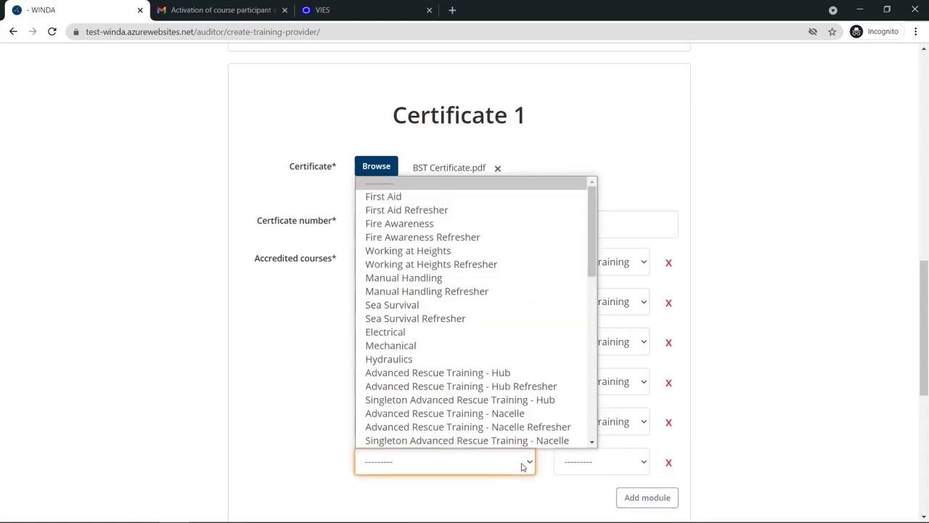
pyautogui.click(458, 272)
pyautogui.click(629, 473)
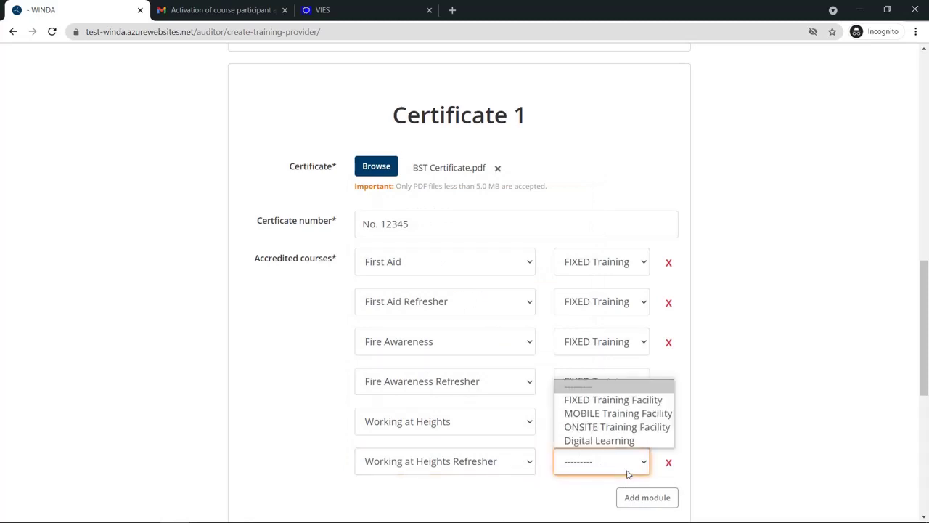
pyautogui.click(599, 400)
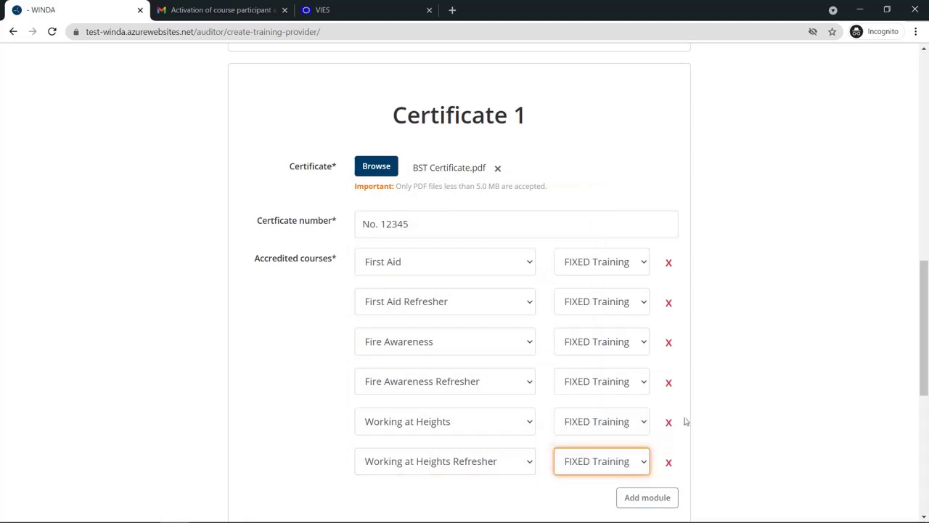
pyautogui.click(764, 434)
# Pick 20 August 2021 as Valid from and 19 August 2023 as Valid to
pyautogui.scroll(-1, 760, 436)
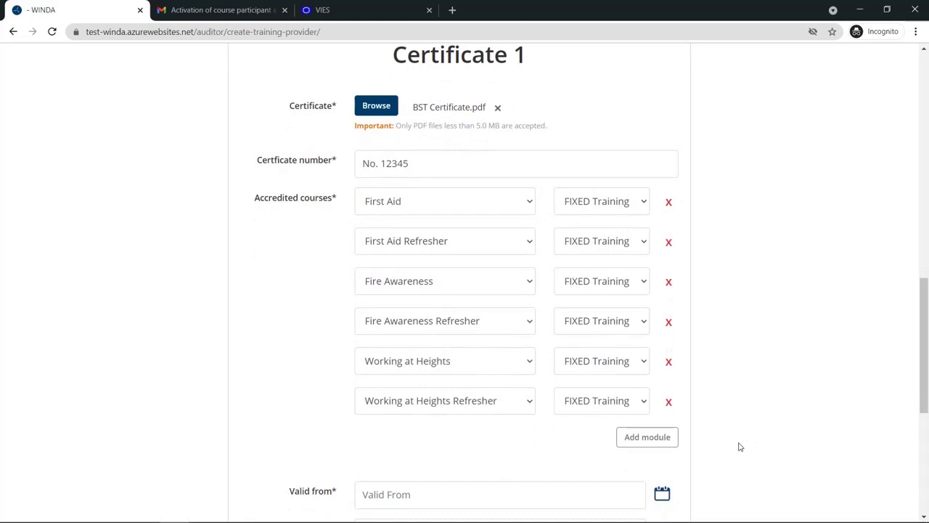
pyautogui.scroll(-1, 740, 447)
pyautogui.scroll(-1, 740, 446)
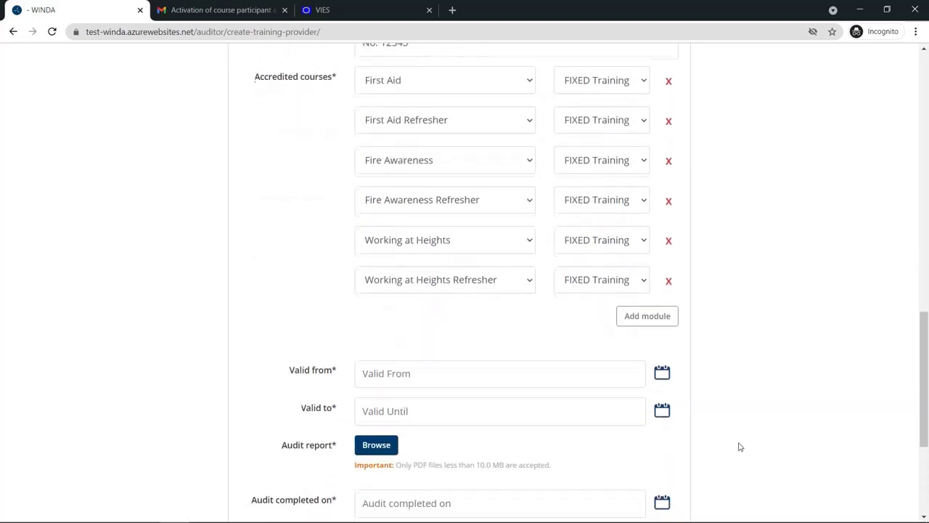
pyautogui.click(660, 380)
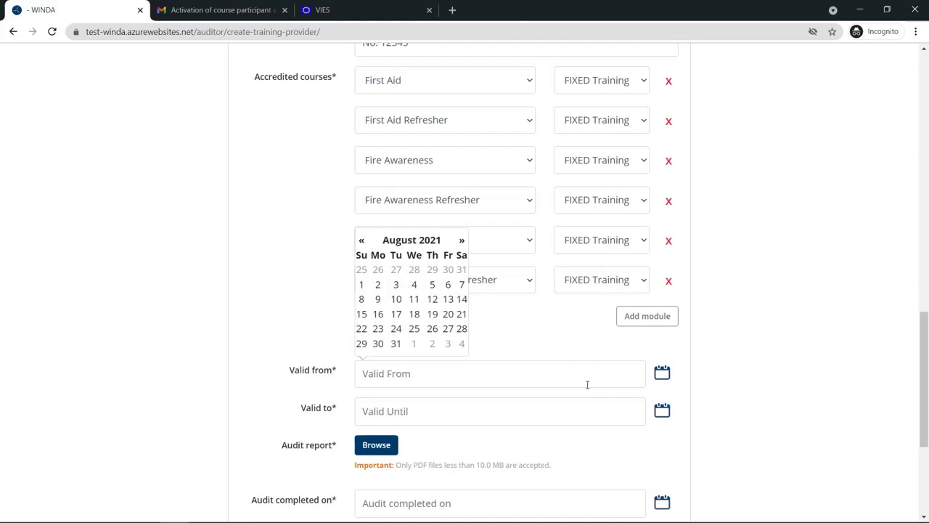
pyautogui.click(449, 314)
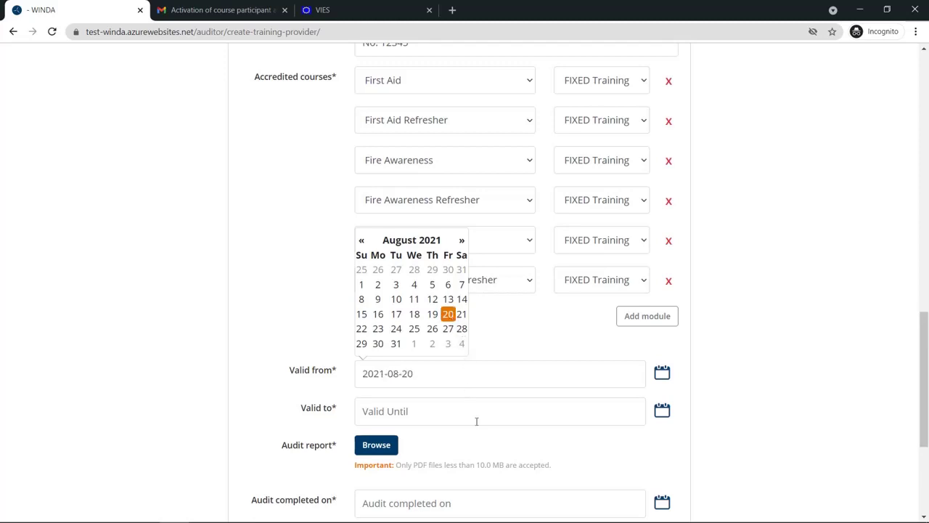
pyautogui.click(662, 411)
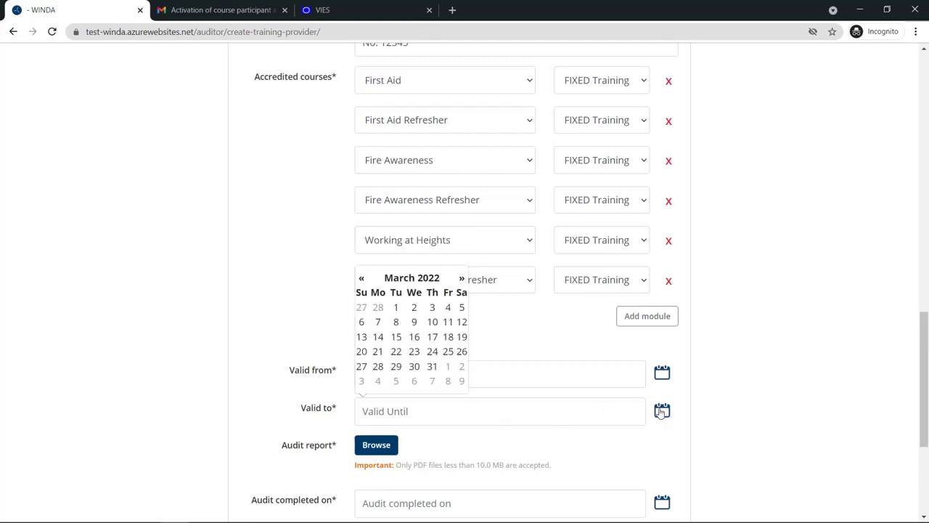
pyautogui.click(420, 275)
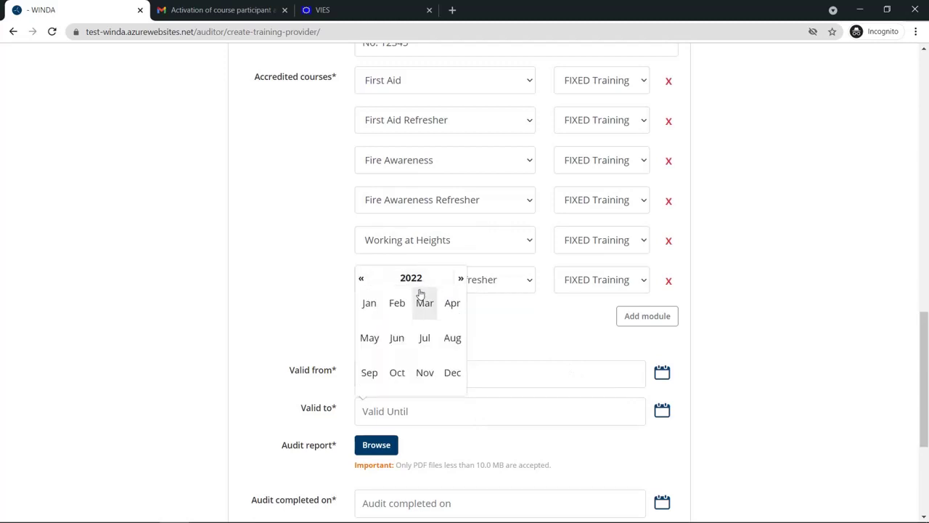
pyautogui.click(408, 279)
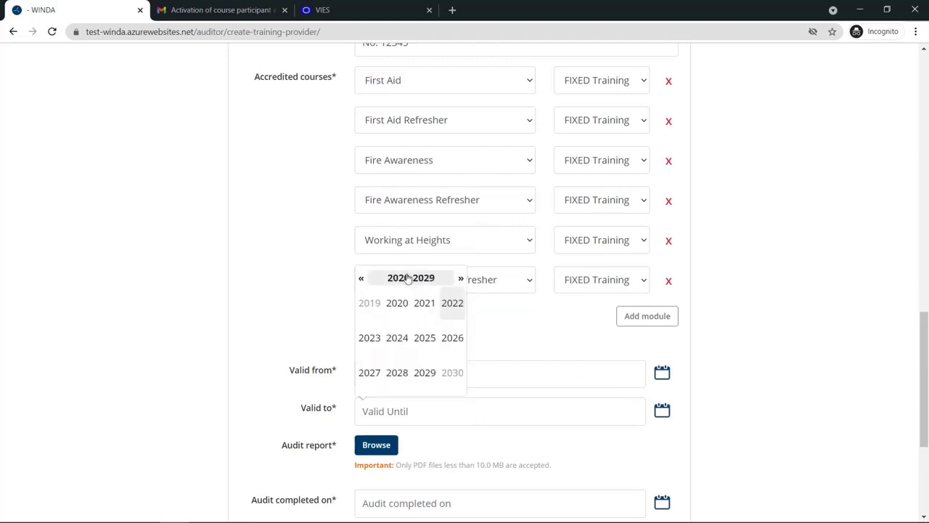
pyautogui.click(377, 337)
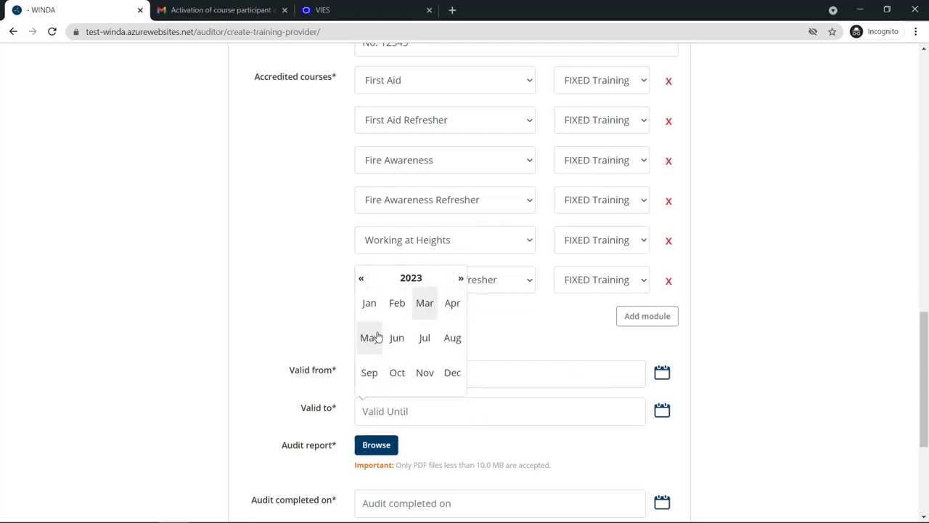
pyautogui.click(450, 338)
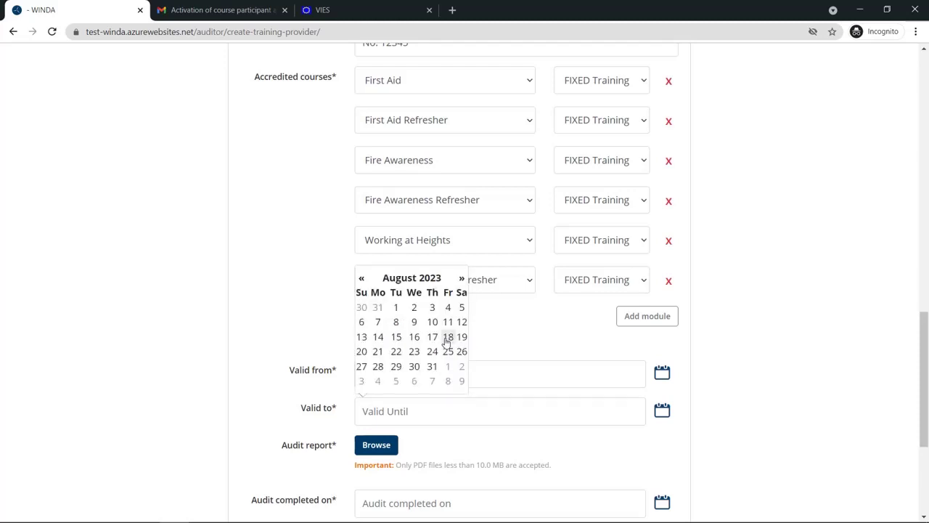
pyautogui.click(461, 337)
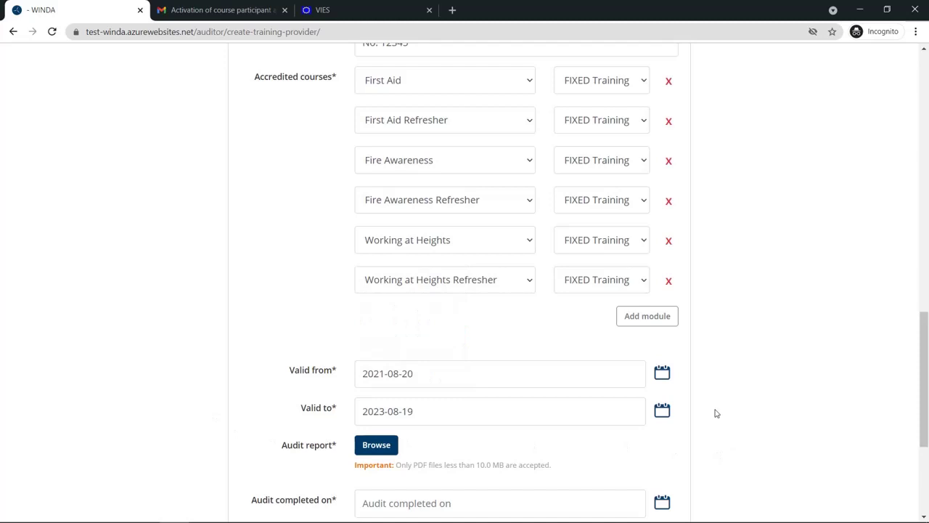
# Attach Audit Report.pdf from the WINDA Test Files folder as Certificate 1's audit report
pyautogui.scroll(-3, 715, 414)
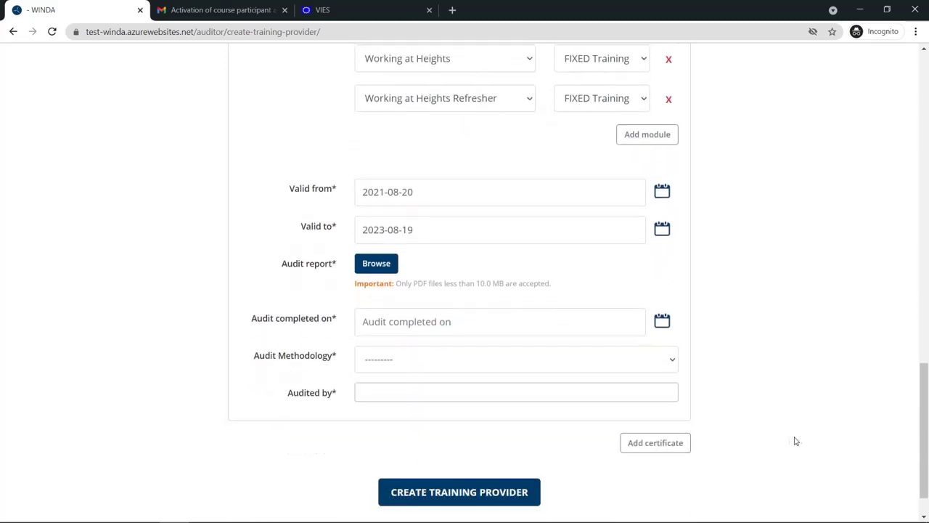
pyautogui.click(369, 264)
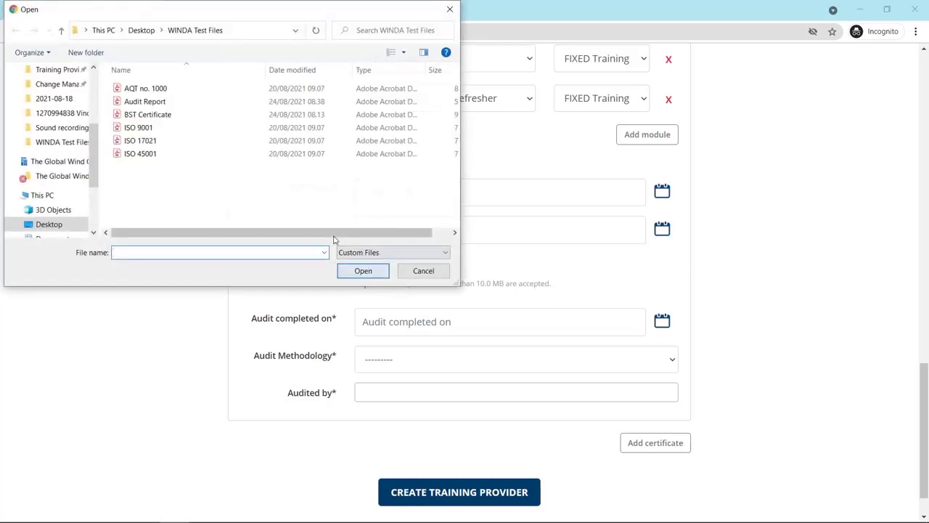
pyautogui.click(166, 106)
pyautogui.click(360, 272)
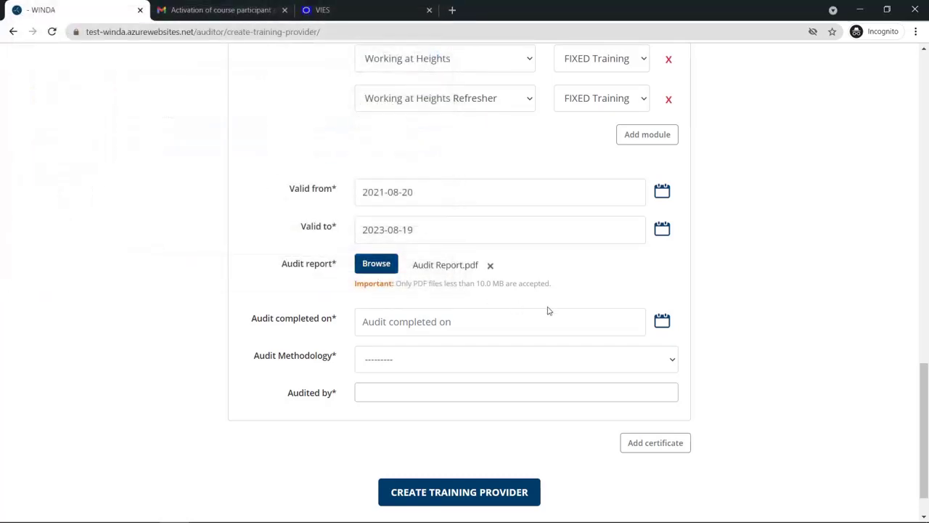
pyautogui.scroll(-1, 712, 297)
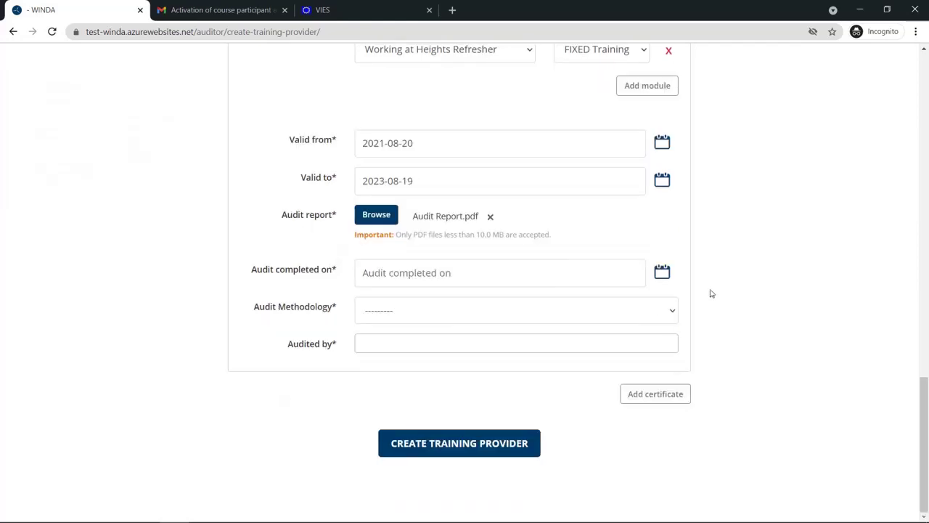
pyautogui.click(664, 278)
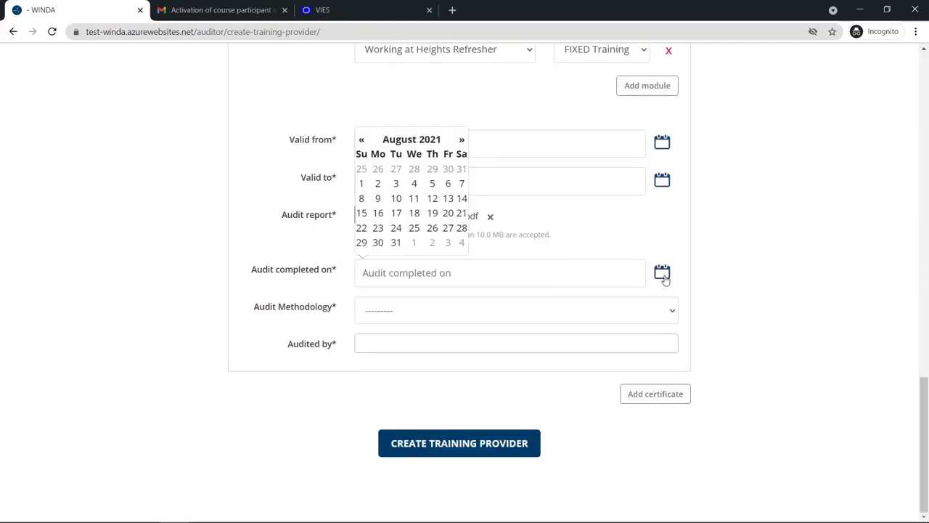
# Set audit completed on to 2021-08-20, methodology to Physical audit, and choose the suggested auditor
pyautogui.click(447, 214)
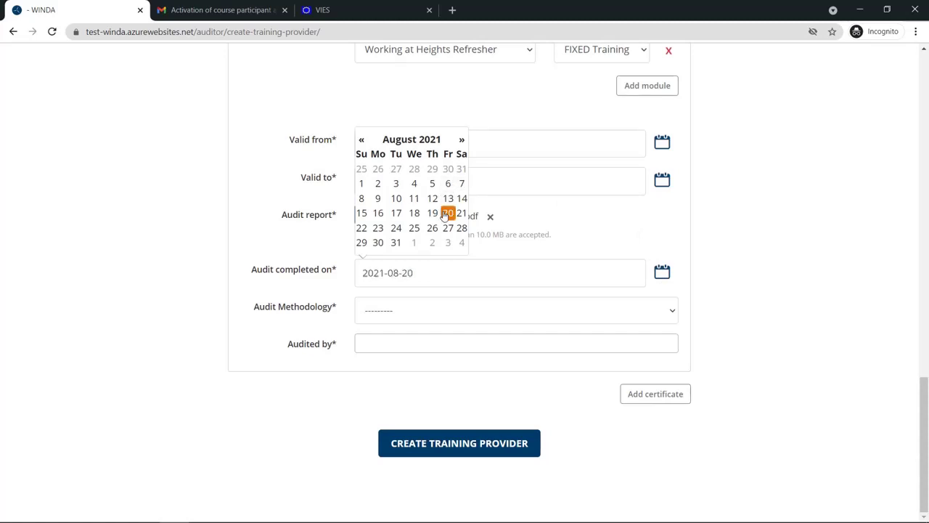
pyautogui.click(785, 278)
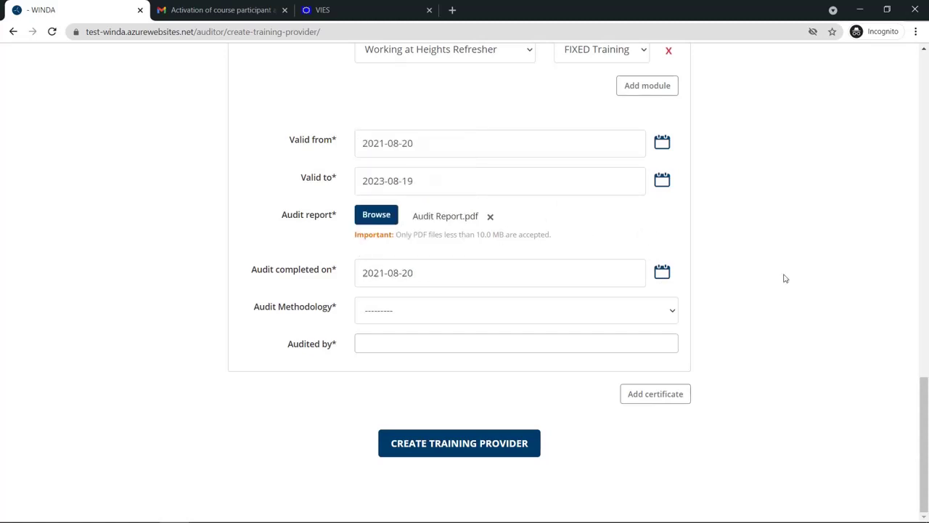
pyautogui.click(671, 314)
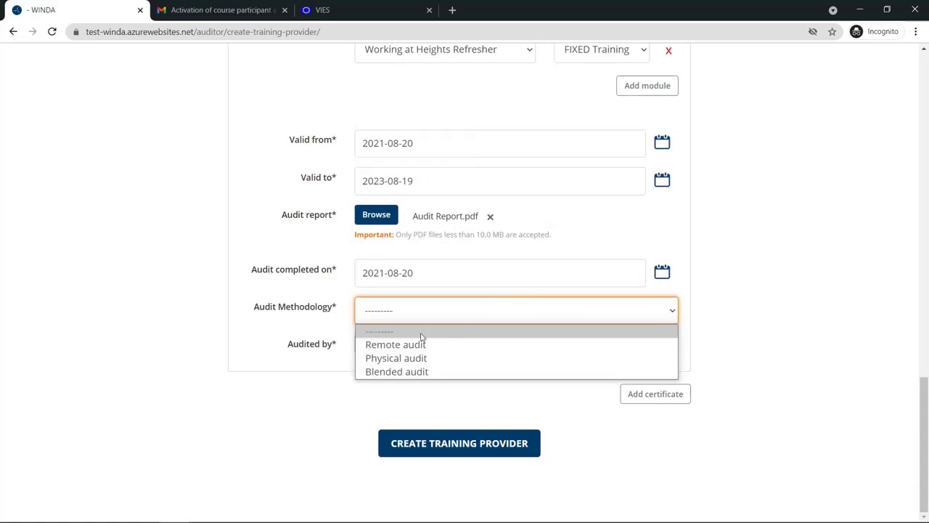
pyautogui.click(398, 359)
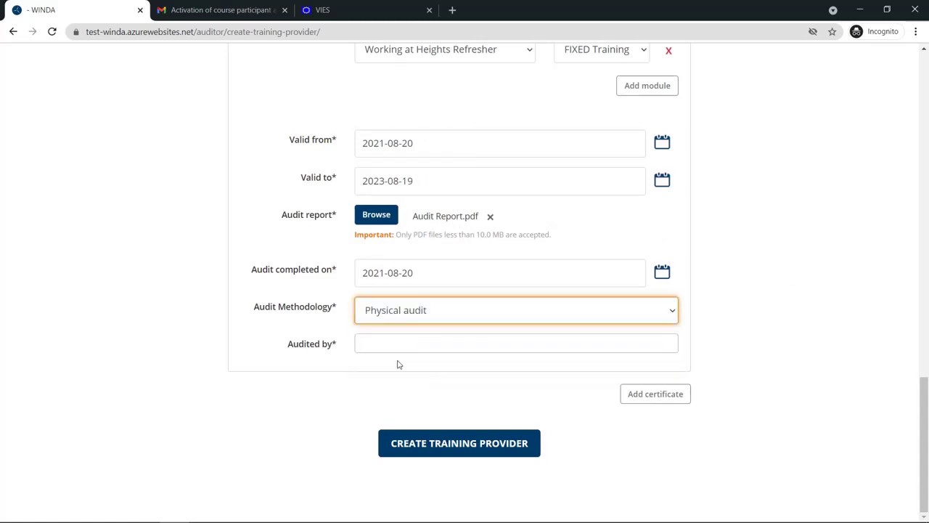
pyautogui.click(645, 341)
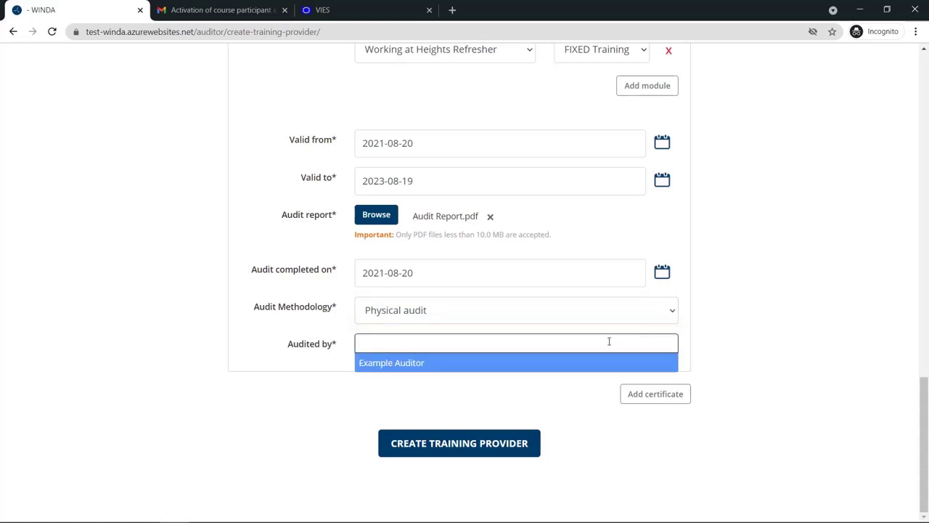
pyautogui.click(411, 363)
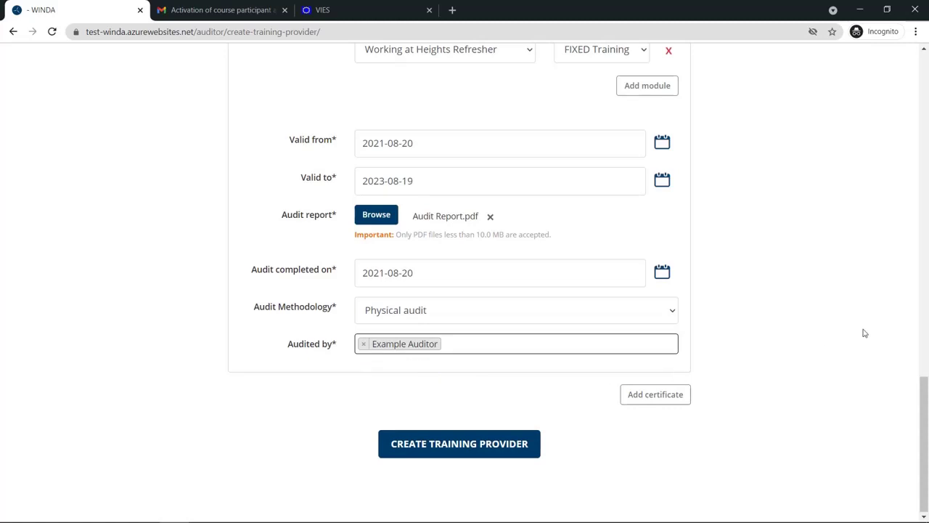
# Add a blank Certificate 2 section below the completed Certificate 1
pyautogui.scroll(5, 508, 138)
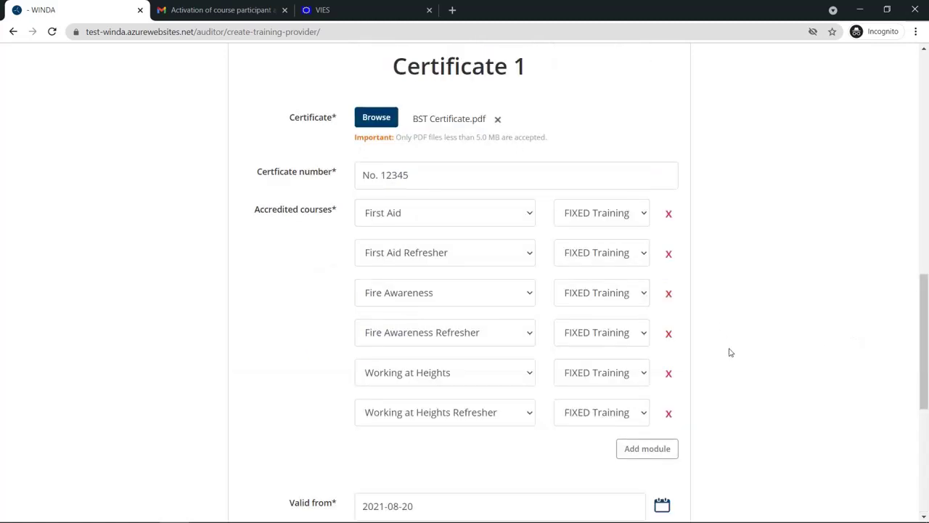
pyautogui.scroll(-3, 731, 352)
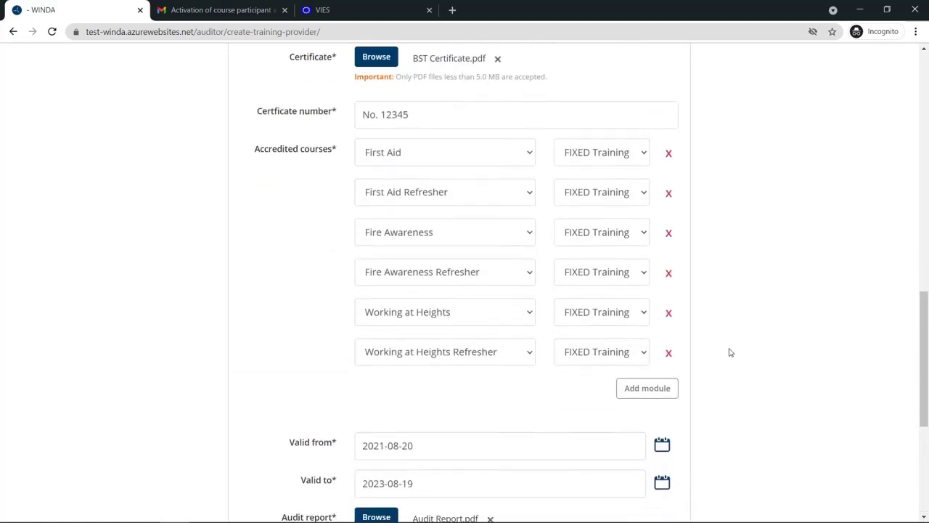
pyautogui.scroll(-3, 730, 352)
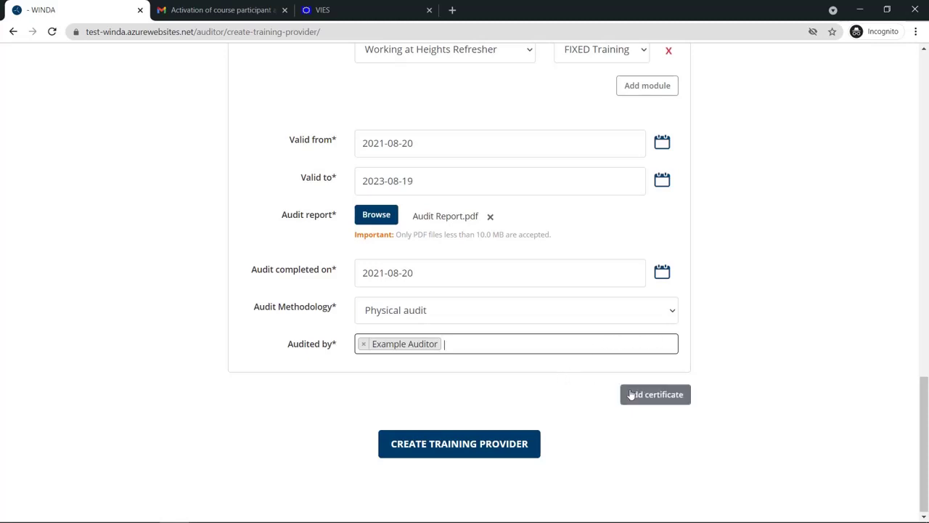
pyautogui.click(631, 394)
pyautogui.scroll(-3, 537, 390)
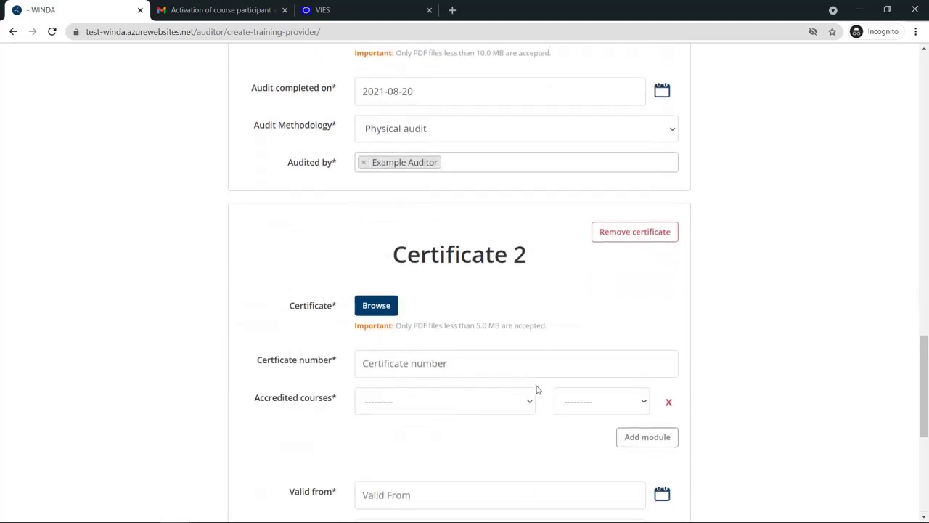
pyautogui.scroll(-2, 537, 389)
pyautogui.scroll(-3, 537, 390)
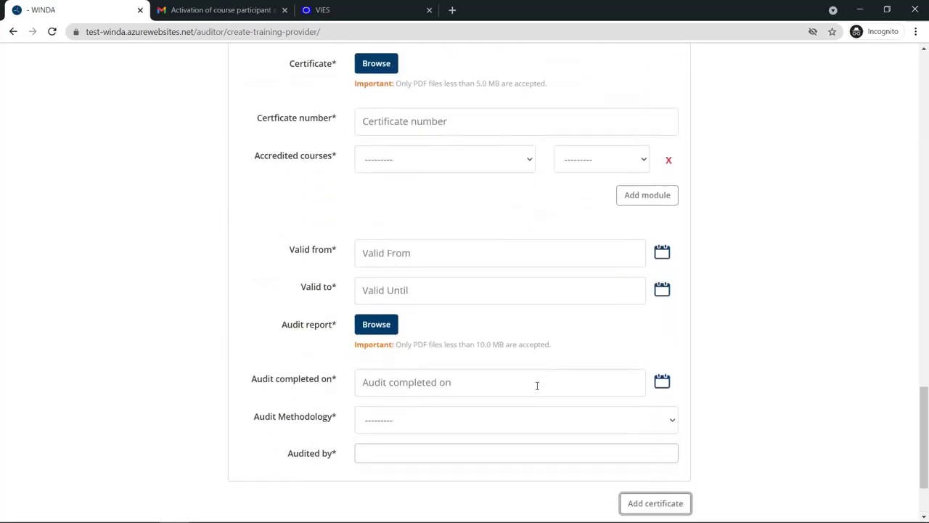
pyautogui.scroll(4, 537, 385)
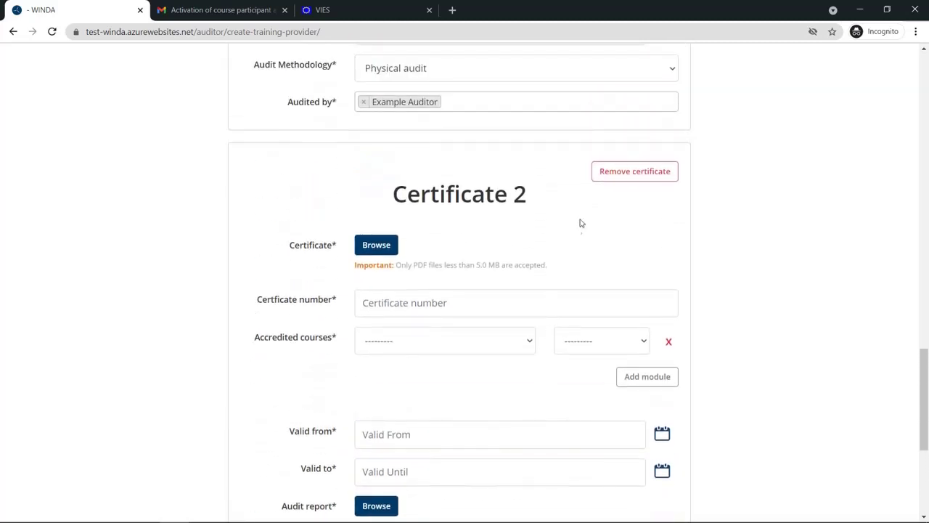
# Remove the empty Certificate 2 section and submit with CREATE TRAINING PROVIDER
pyautogui.click(611, 182)
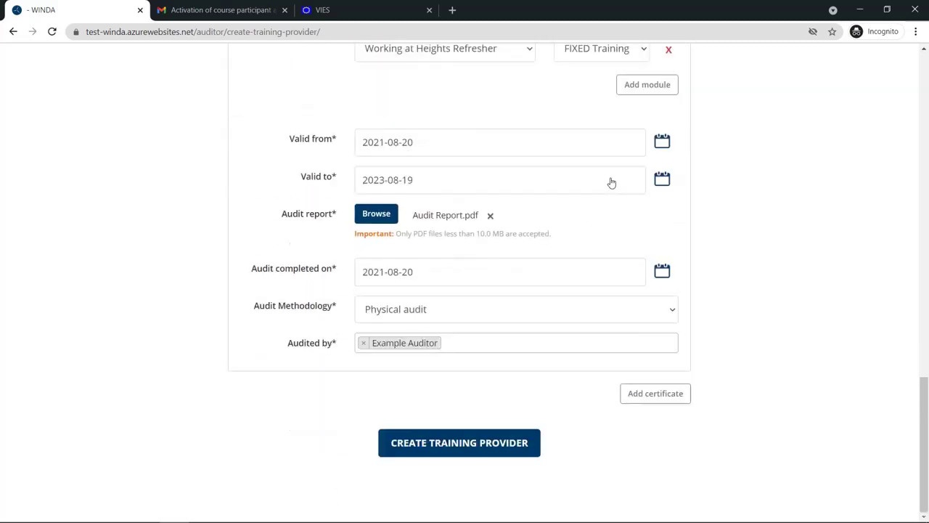
pyautogui.click(500, 441)
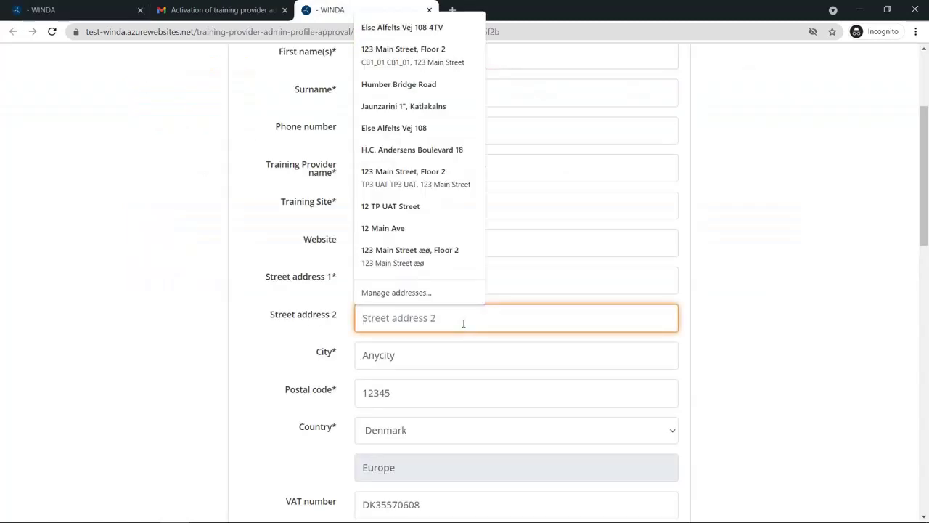
pyautogui.write('2nd Floor')
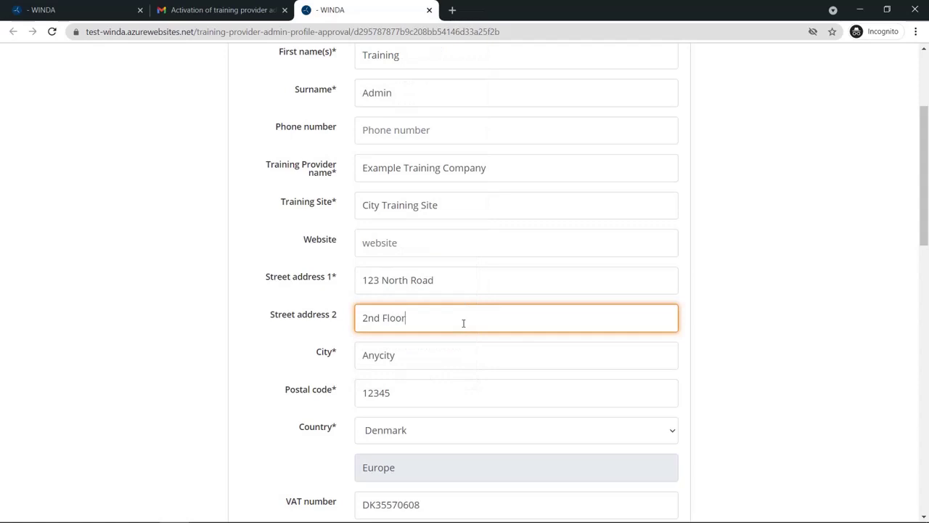
pyautogui.click(802, 330)
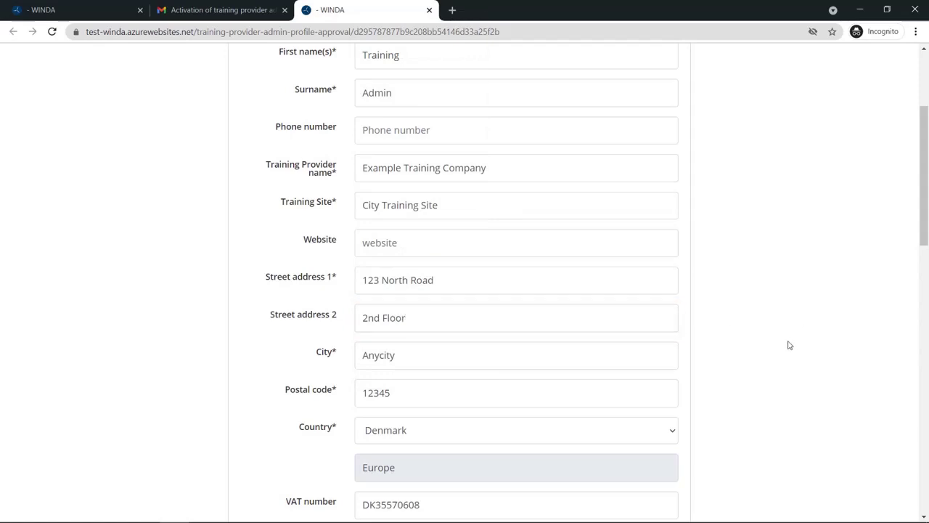
pyautogui.scroll(-1, 765, 339)
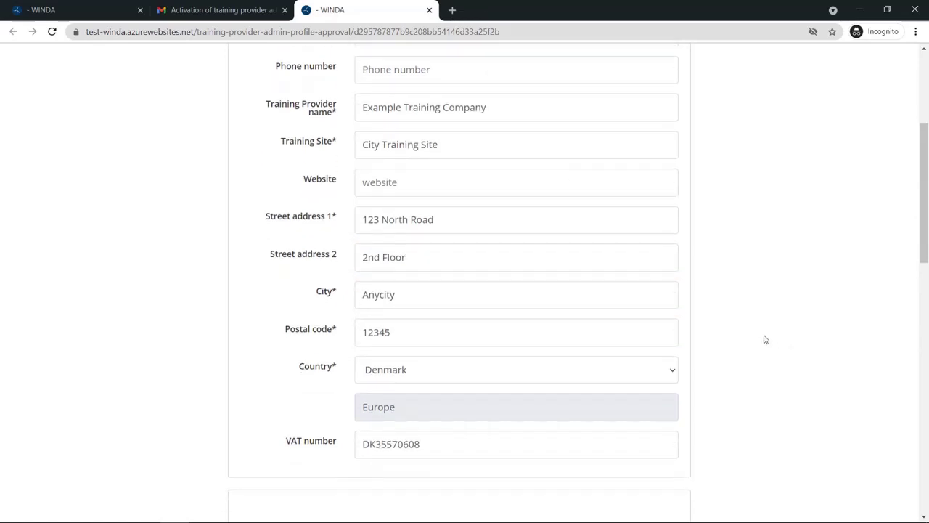
pyautogui.scroll(-1, 766, 339)
pyautogui.scroll(-1, 766, 339)
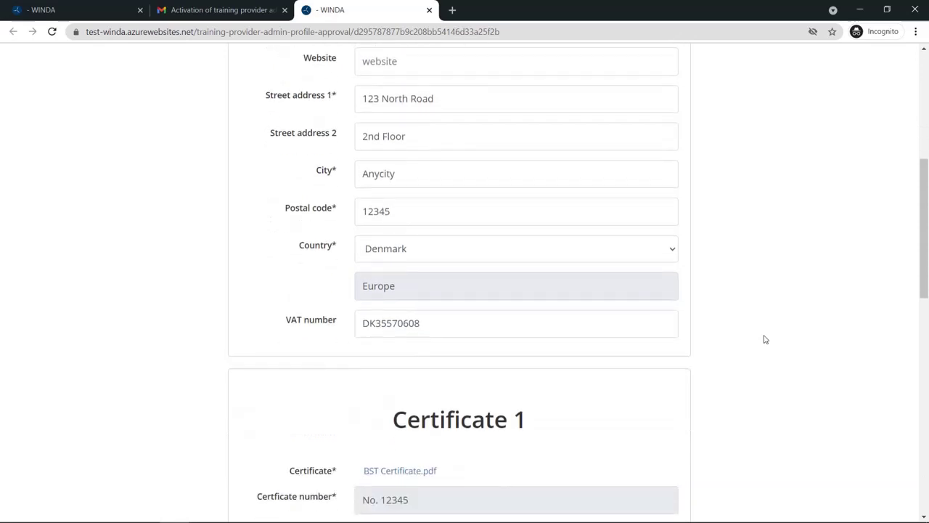
pyautogui.scroll(-3, 765, 339)
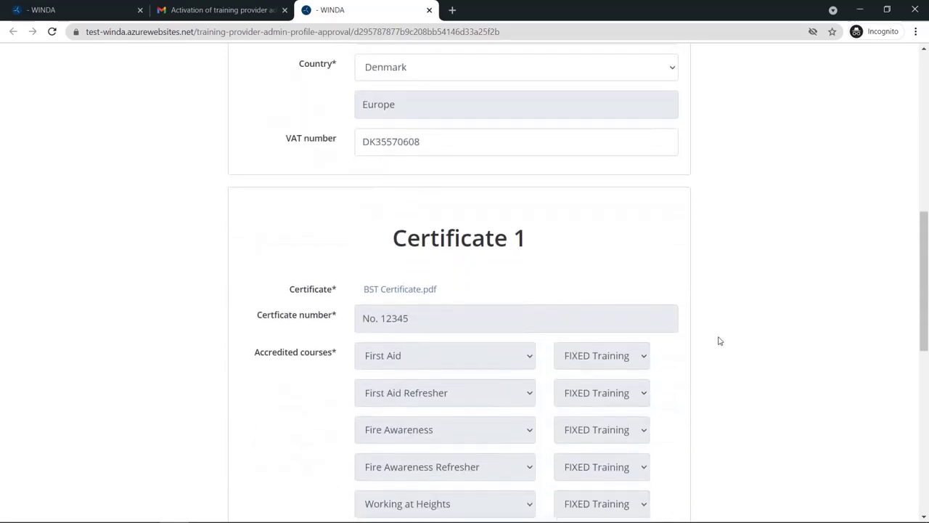
pyautogui.scroll(-3, 720, 340)
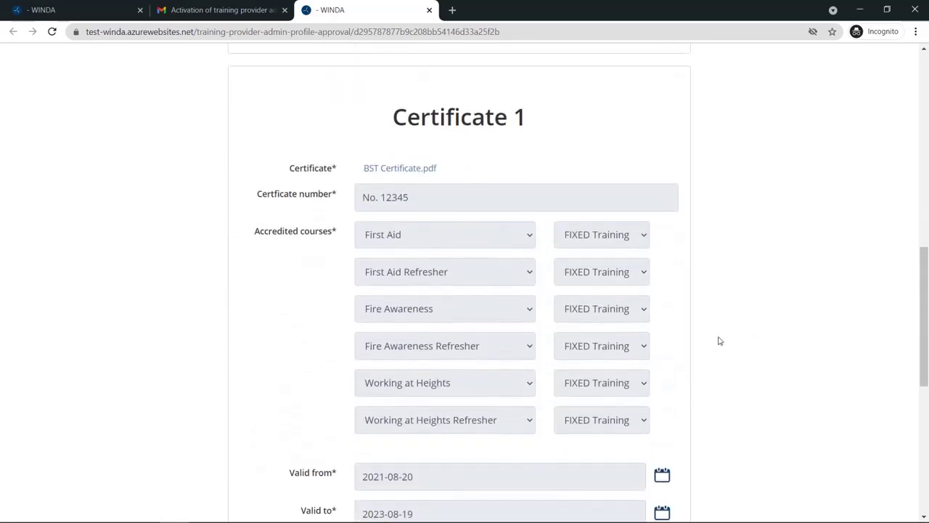
pyautogui.scroll(-4, 720, 341)
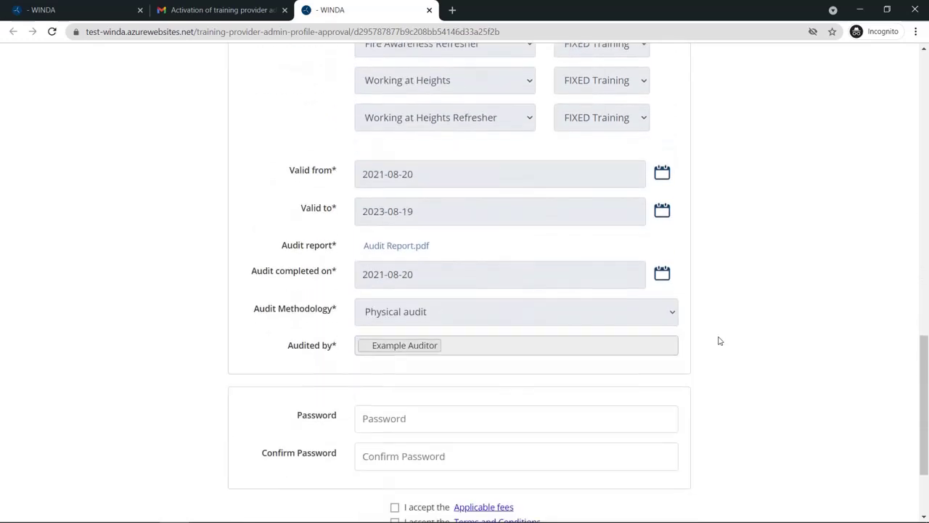
pyautogui.scroll(-1, 719, 340)
pyautogui.scroll(-1, 720, 341)
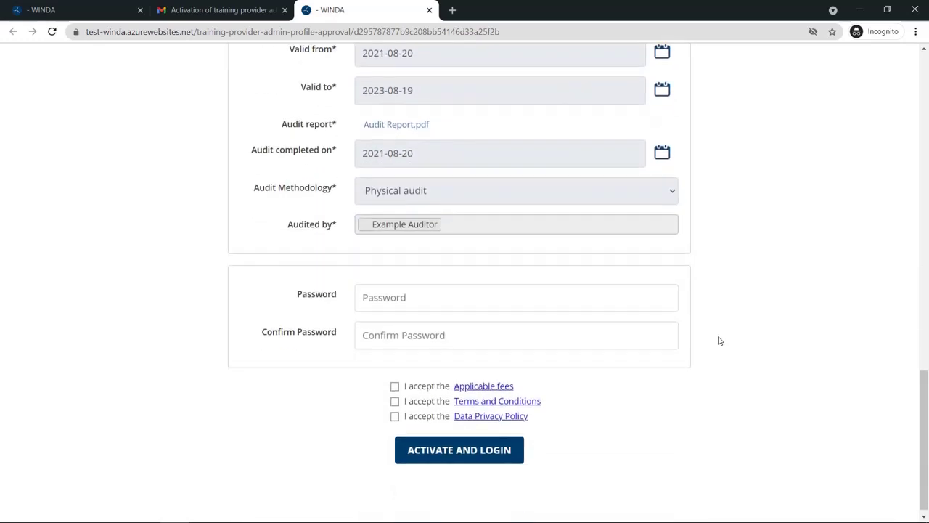
# Enter the account password and confirm it
pyautogui.click(609, 301)
pyautogui.write('•••••••••')
pyautogui.press('Tab')
pyautogui.write('•••••••')
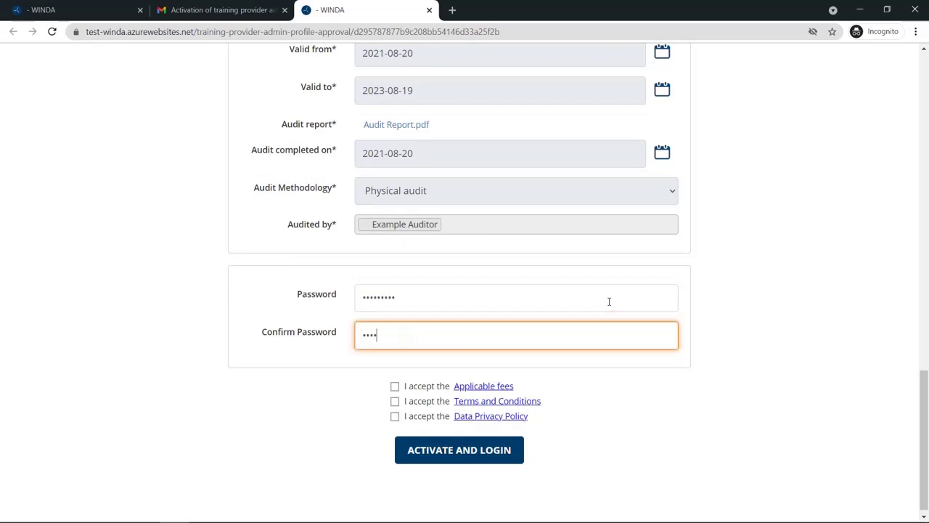
pyautogui.write('••')
# Accept the fees, terms and conditions and data privacy policy, then activate and log in
pyautogui.click(393, 387)
pyautogui.click(395, 402)
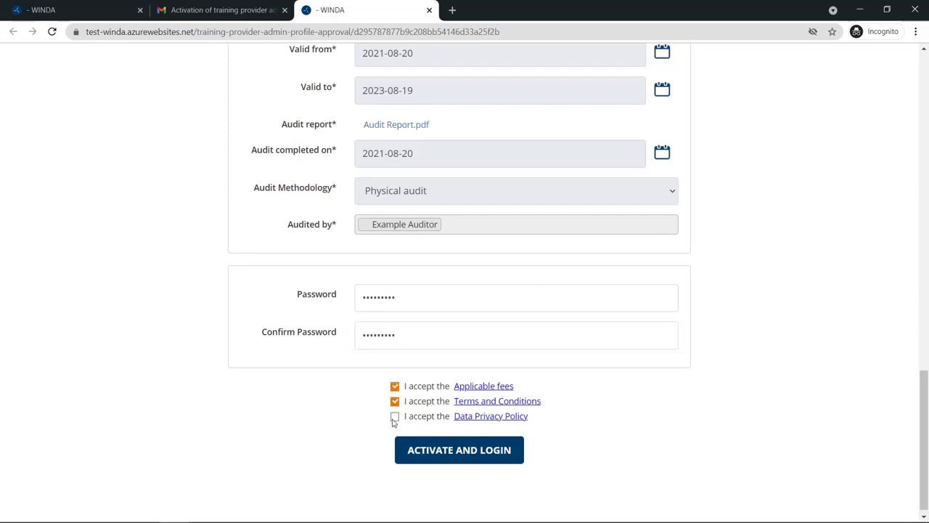
pyautogui.click(394, 417)
pyautogui.click(441, 451)
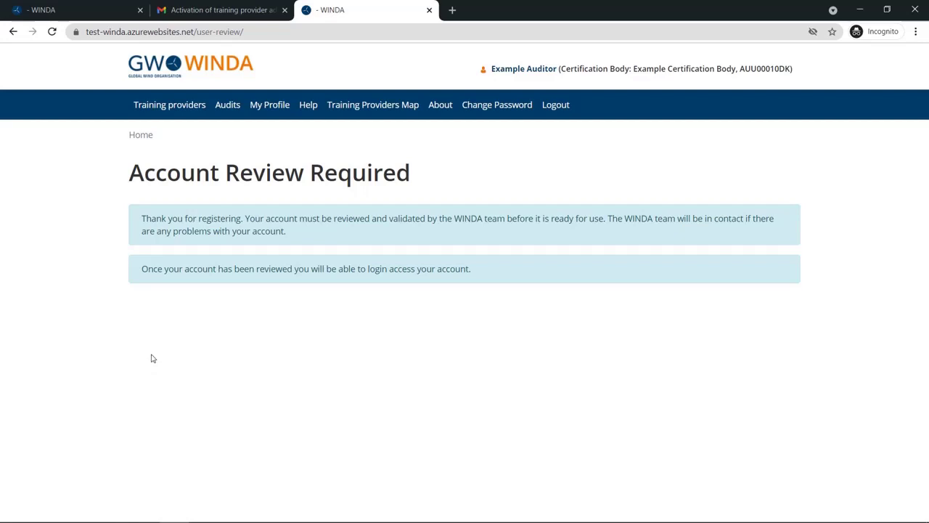
# Open Pending Audits from the home page, close the activation tab, and confirm the Waiting for re-submit status
pyautogui.click(181, 80)
pyautogui.scroll(-1, 300, 396)
pyautogui.scroll(-1, 302, 395)
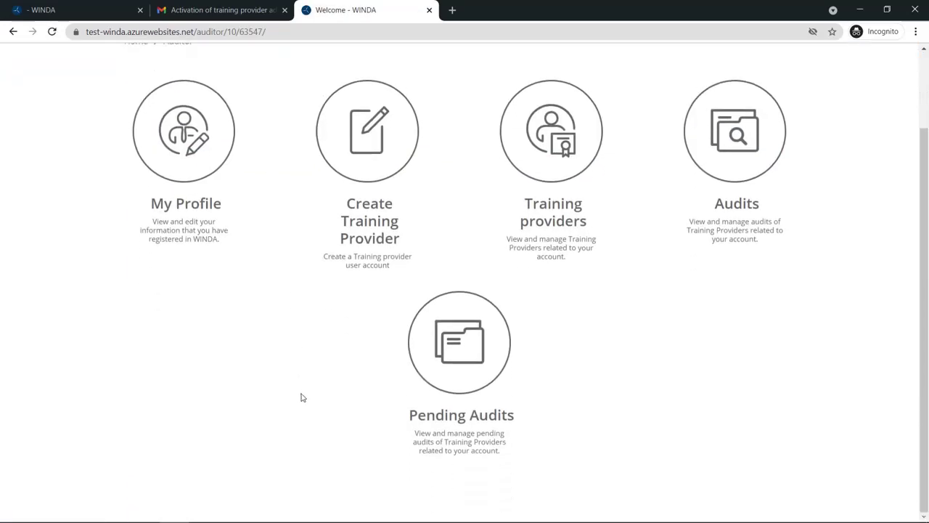
pyautogui.click(454, 352)
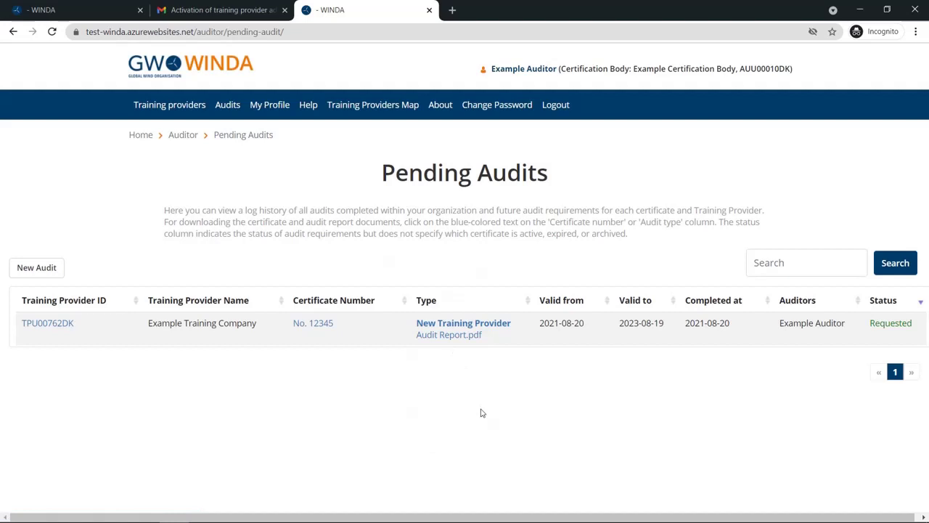
pyautogui.hotkey('ctrl', 'w')
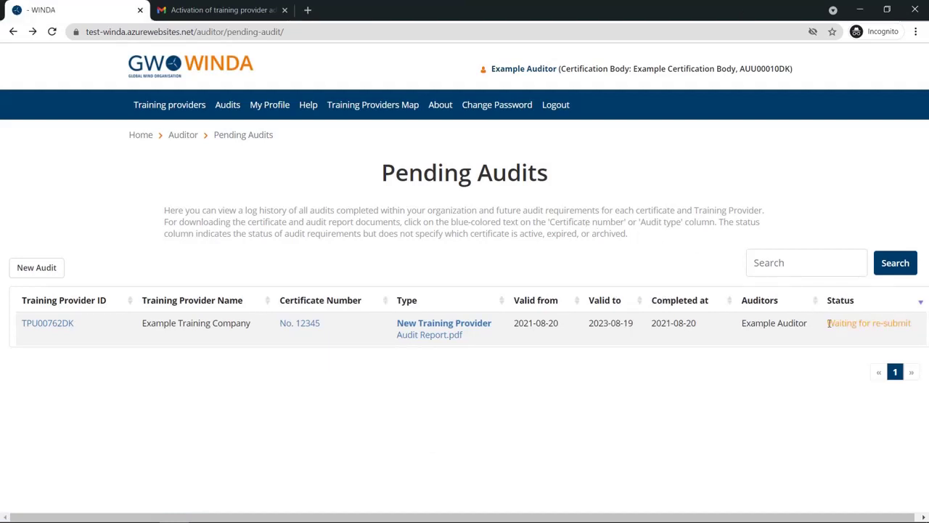
pyautogui.moveTo(828, 325); pyautogui.dragTo(922, 326)
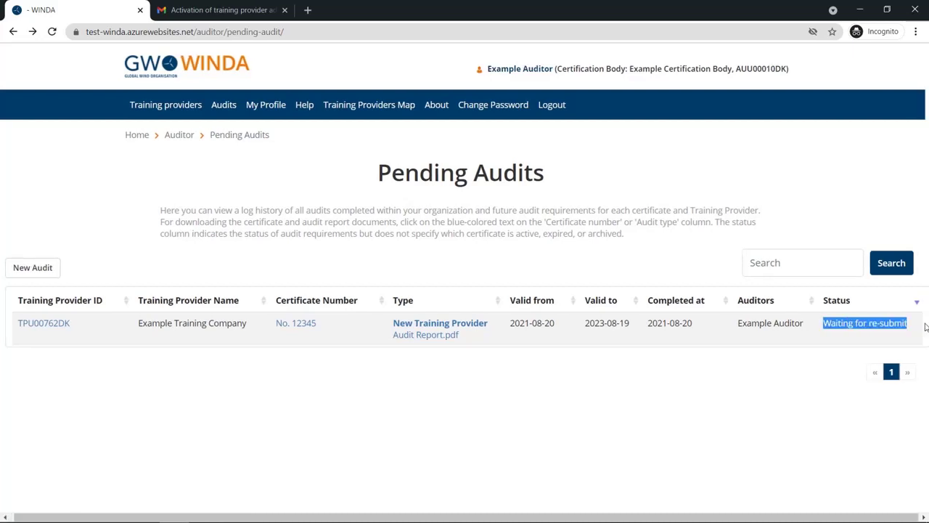
pyautogui.click(772, 416)
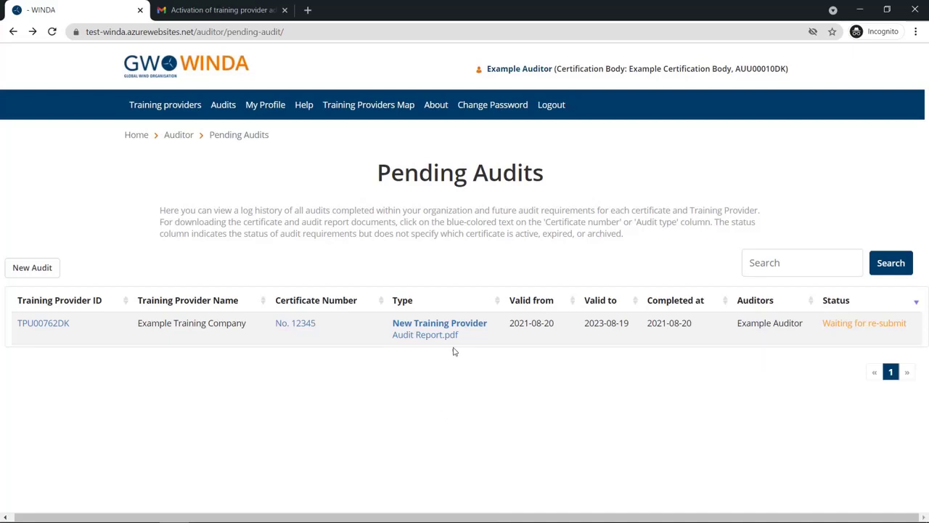
# Open the New Training Provider audit, review its message history, and find the request to update sections X.X
pyautogui.click(439, 325)
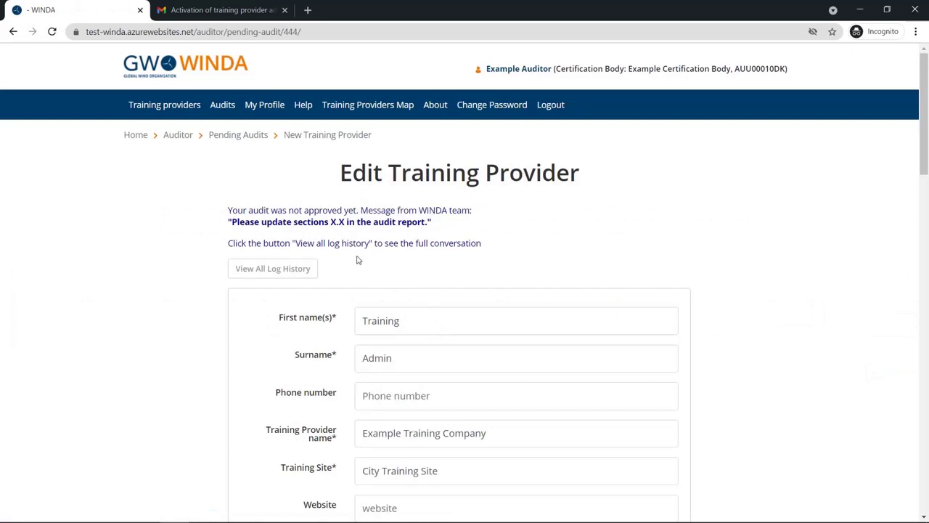
pyautogui.click(289, 272)
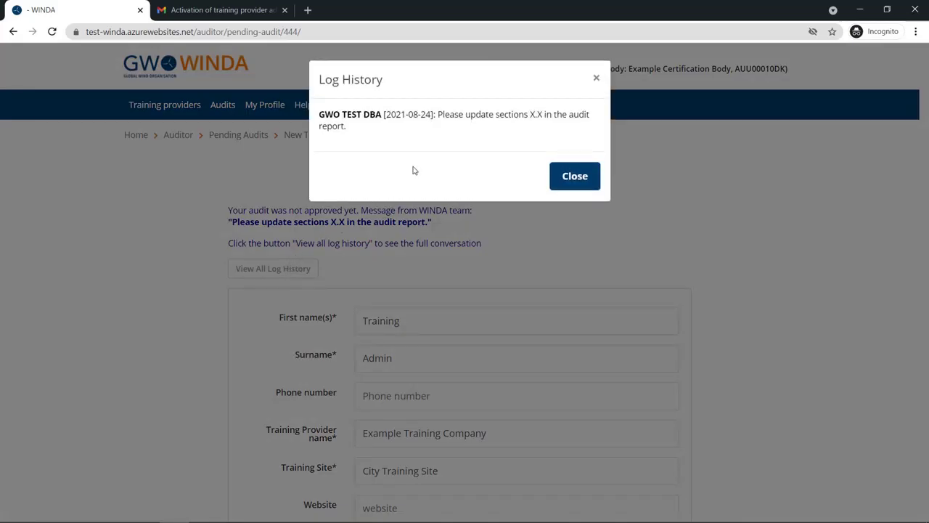
pyautogui.click(575, 178)
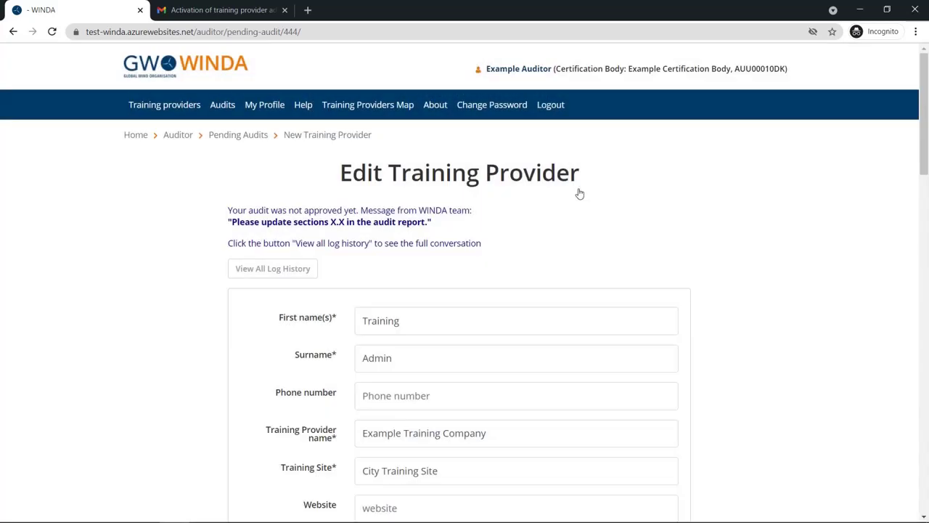
pyautogui.scroll(-7, 612, 270)
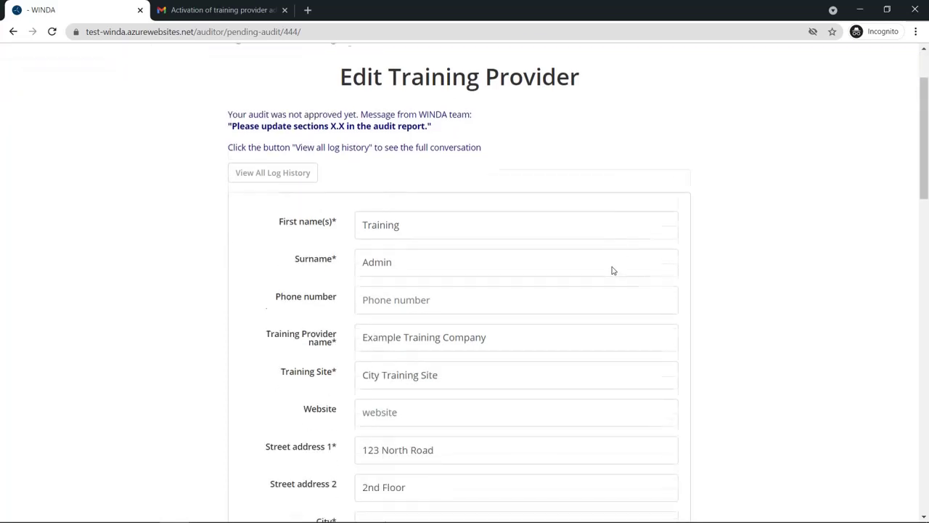
pyautogui.scroll(-5, 612, 270)
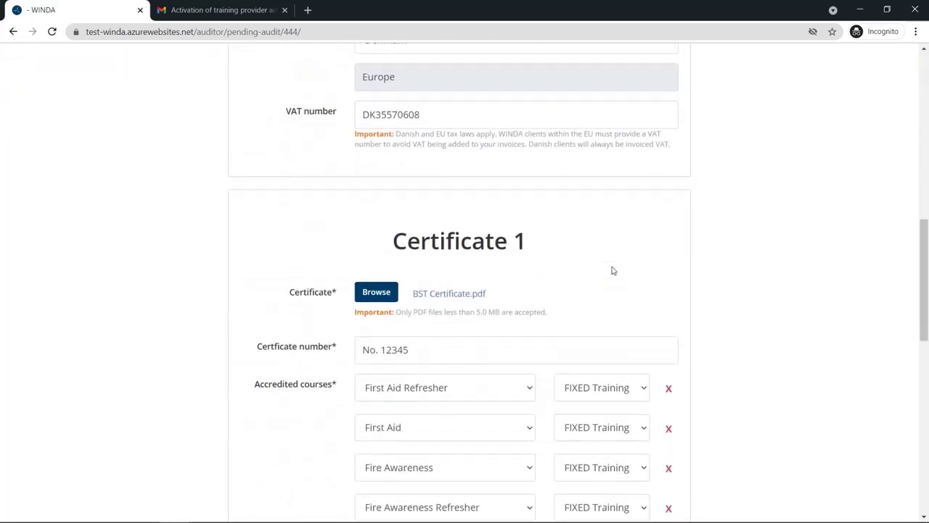
pyautogui.scroll(-3, 612, 270)
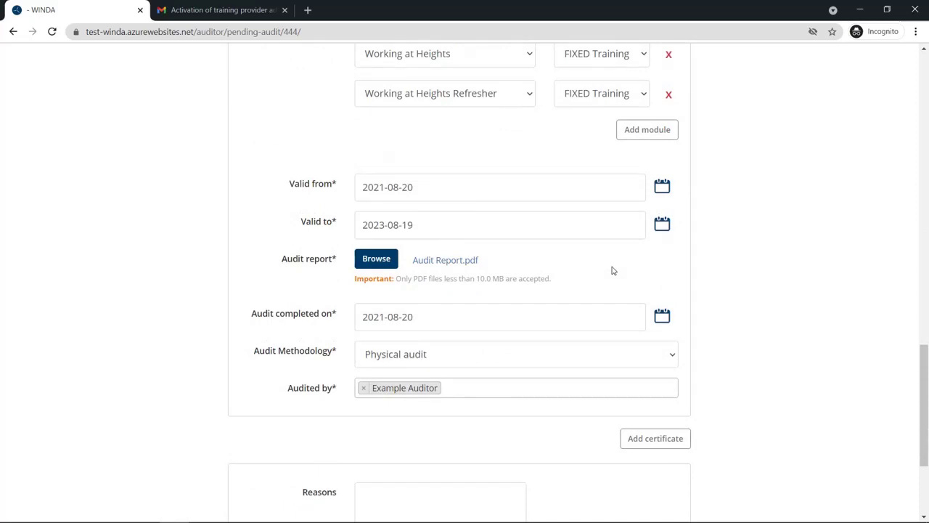
# Upload Audit Report.pdf as the audit report and resubmit with reason 'Corrected section X.X'
pyautogui.click(374, 260)
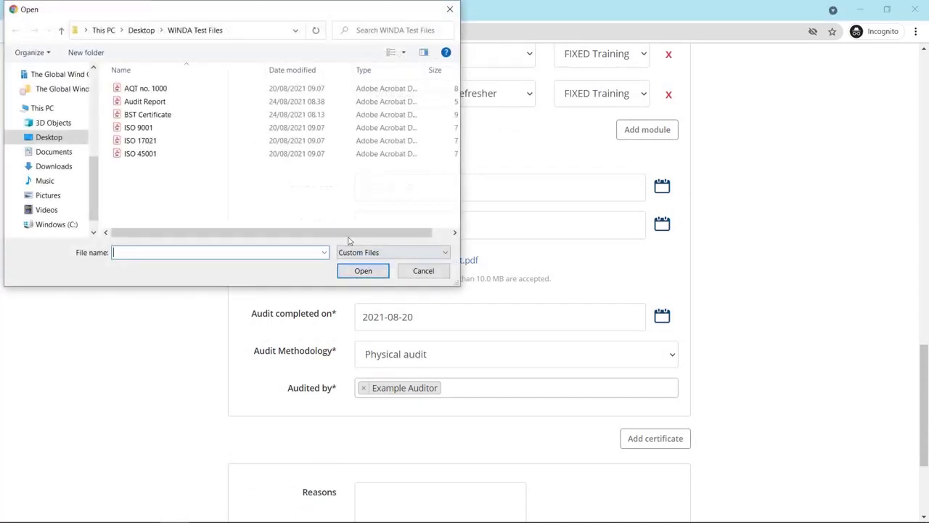
pyautogui.doubleClick(149, 105)
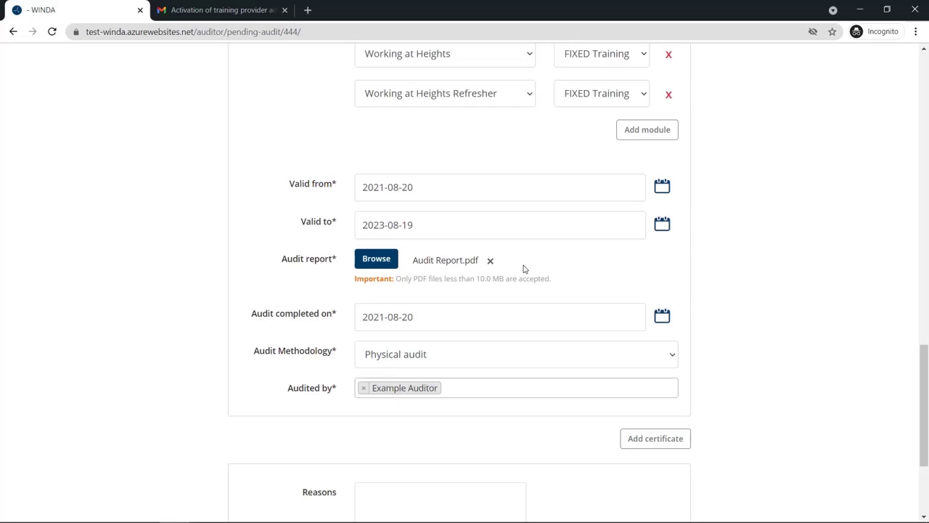
pyautogui.scroll(-2, 523, 268)
pyautogui.click(459, 386)
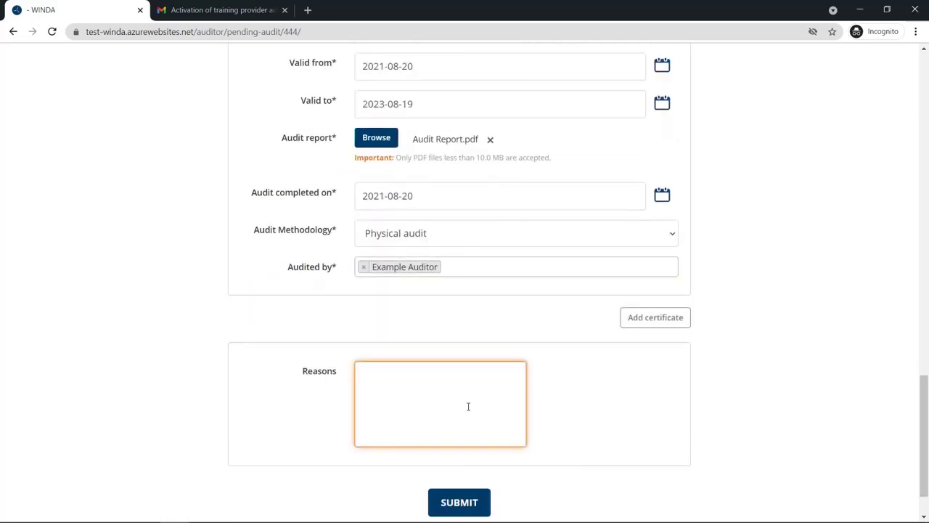
pyautogui.write('Corrected section X')
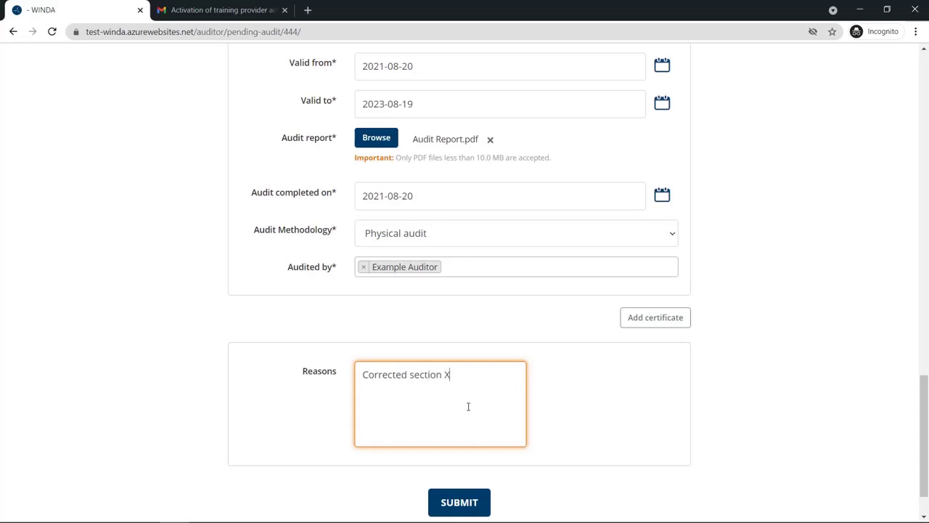
pyautogui.write('.X')
pyautogui.scroll(-1, 469, 406)
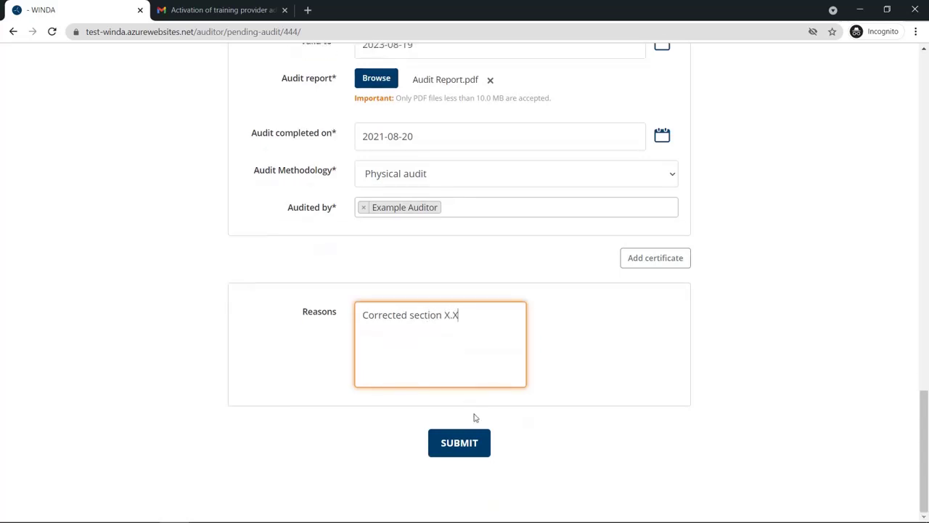
pyautogui.click(460, 445)
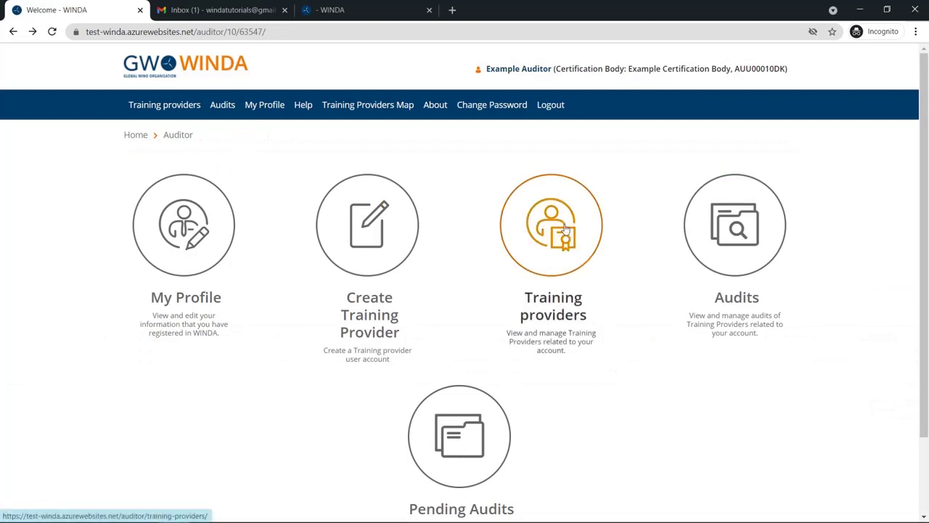
# Check Example Training Company is active under Training providers, then open the Audits list
pyautogui.click(565, 231)
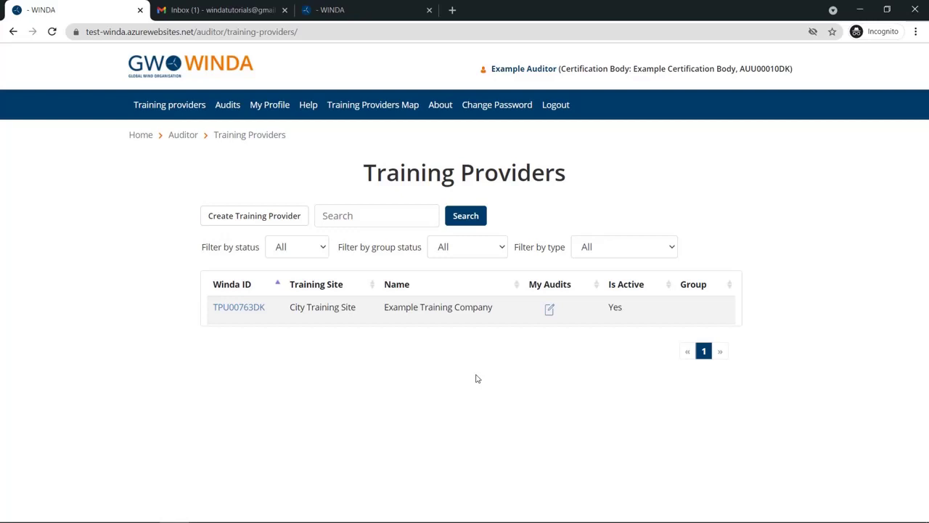
pyautogui.click(13, 31)
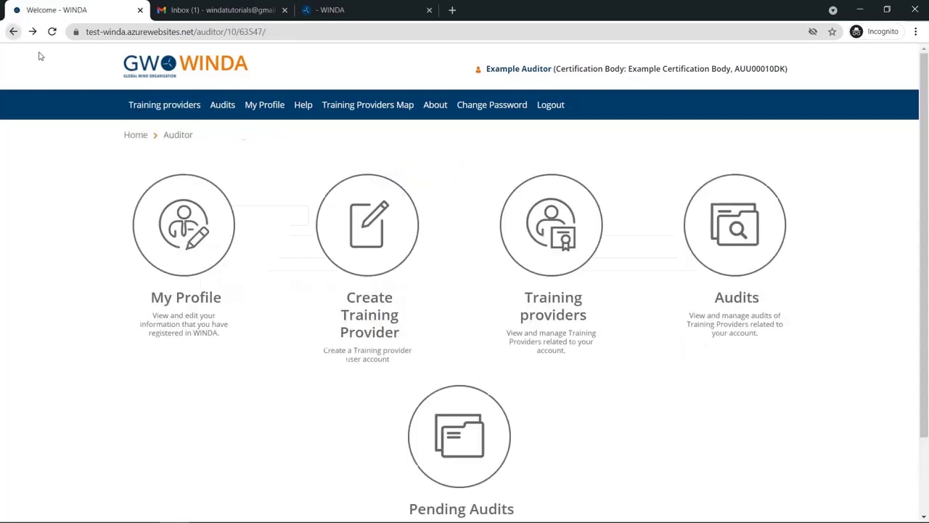
pyautogui.click(720, 234)
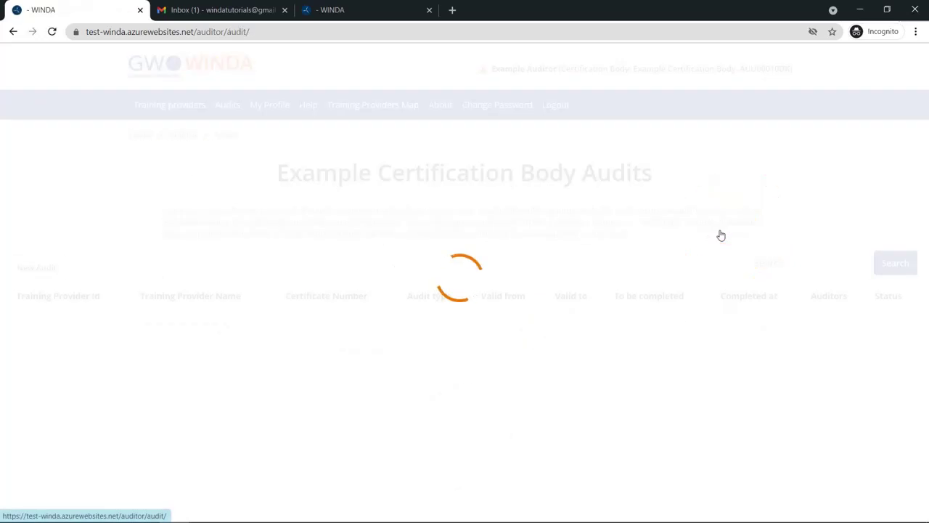